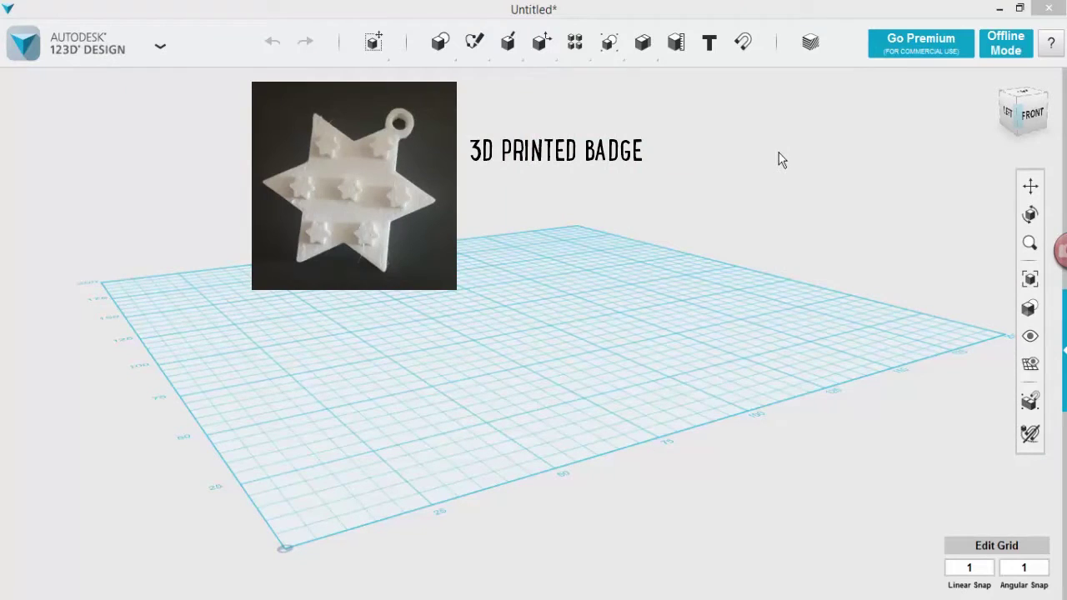
In top view, start a polygon sketch centred at 100, 50 on the grid and set its radius to 25 mm.
{"action": "left_click", "coordinate": [779, 152]}
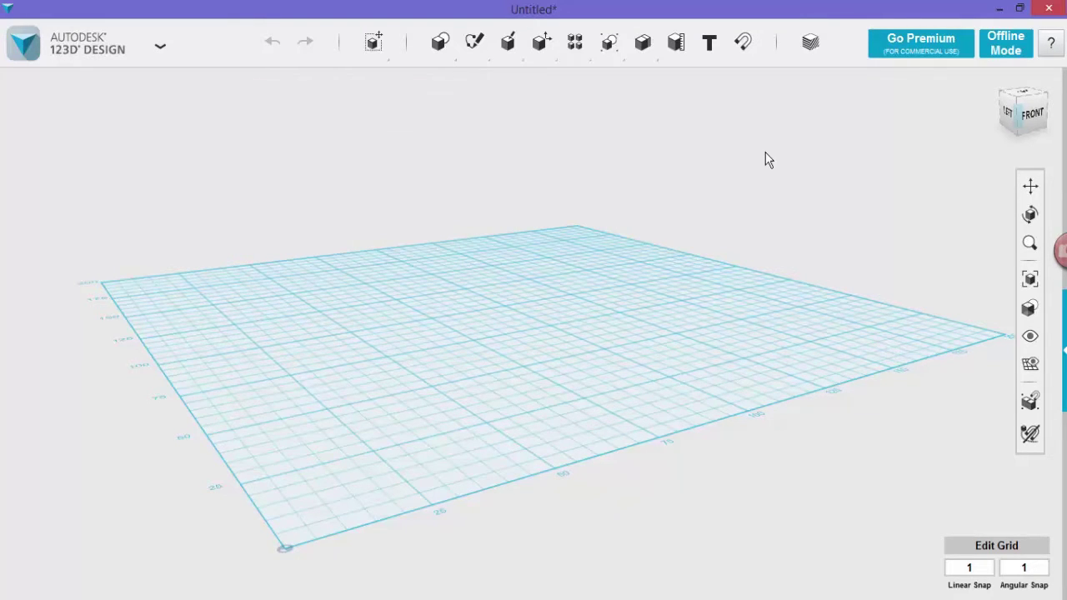
{"action": "left_click", "coordinate": [1024, 97]}
{"action": "middle_click_drag", "start_coordinate": [810, 175], "coordinate": [533, 310]}
{"action": "middle_click_drag", "start_coordinate": [645, 195], "coordinate": [576, 242]}
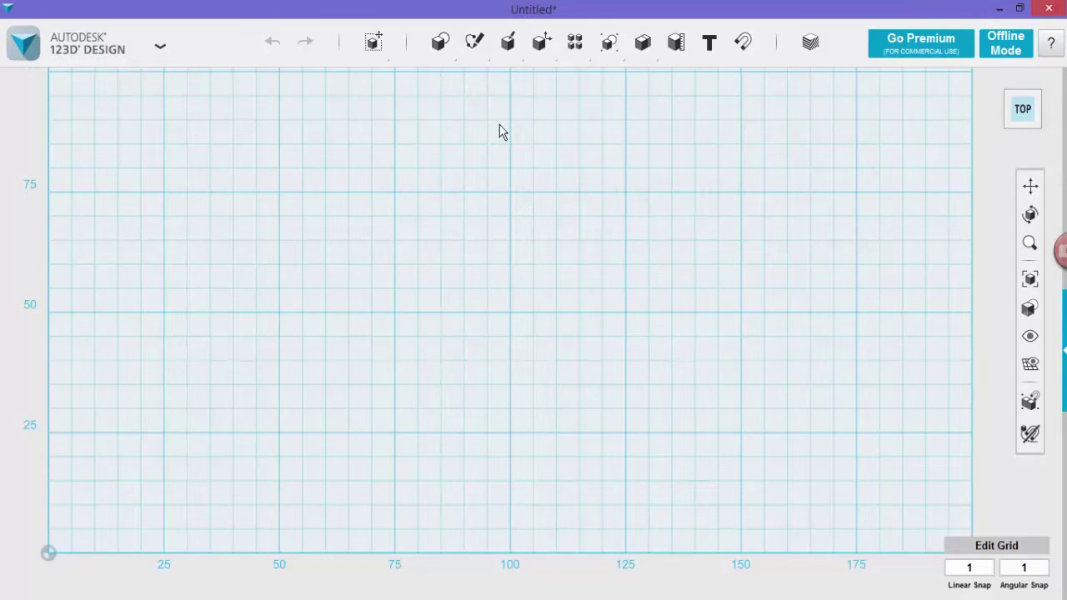
{"action": "mouse_move", "coordinate": [473, 48]}
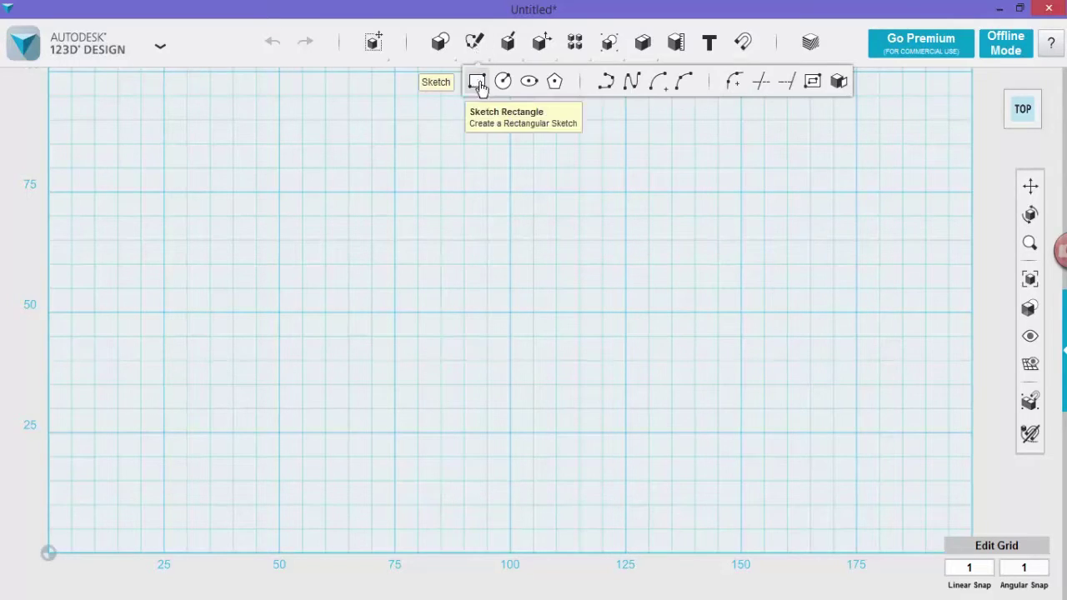
{"action": "left_click", "coordinate": [554, 83]}
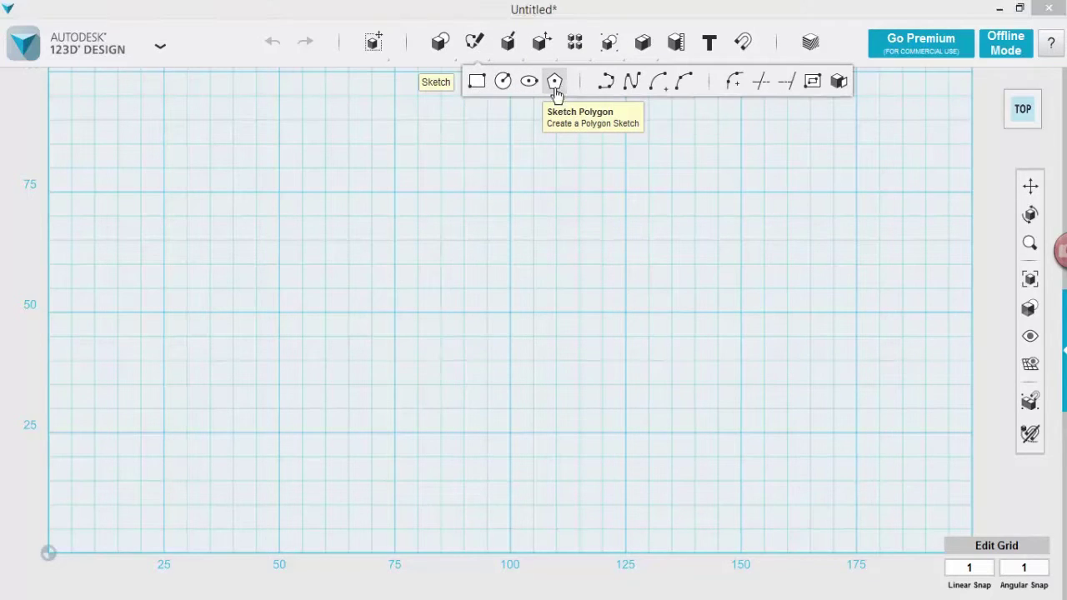
{"action": "left_click", "coordinate": [510, 311]}
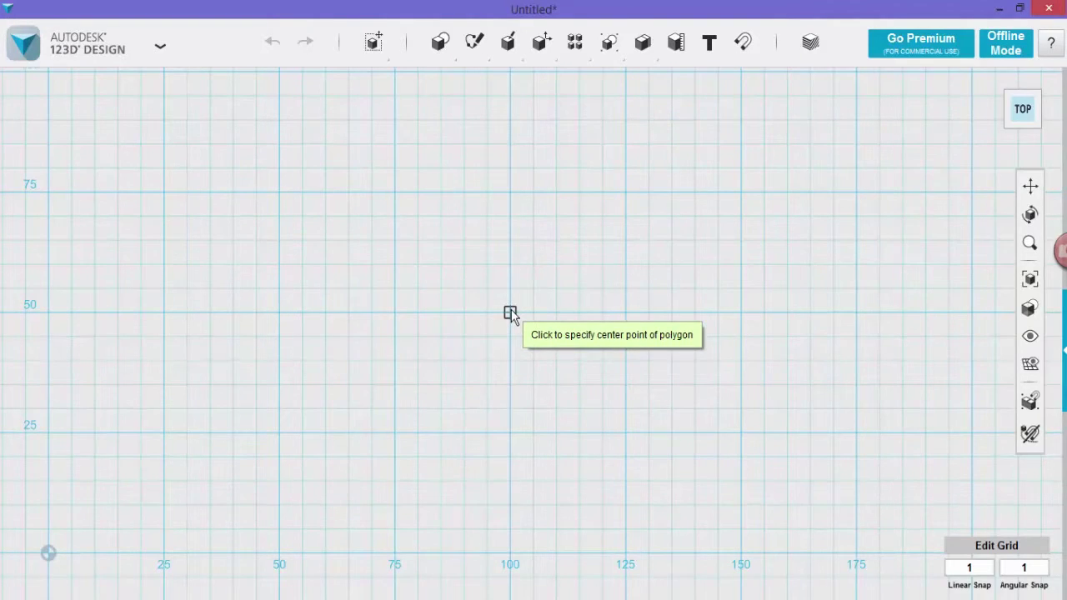
{"action": "left_click", "coordinate": [510, 312]}
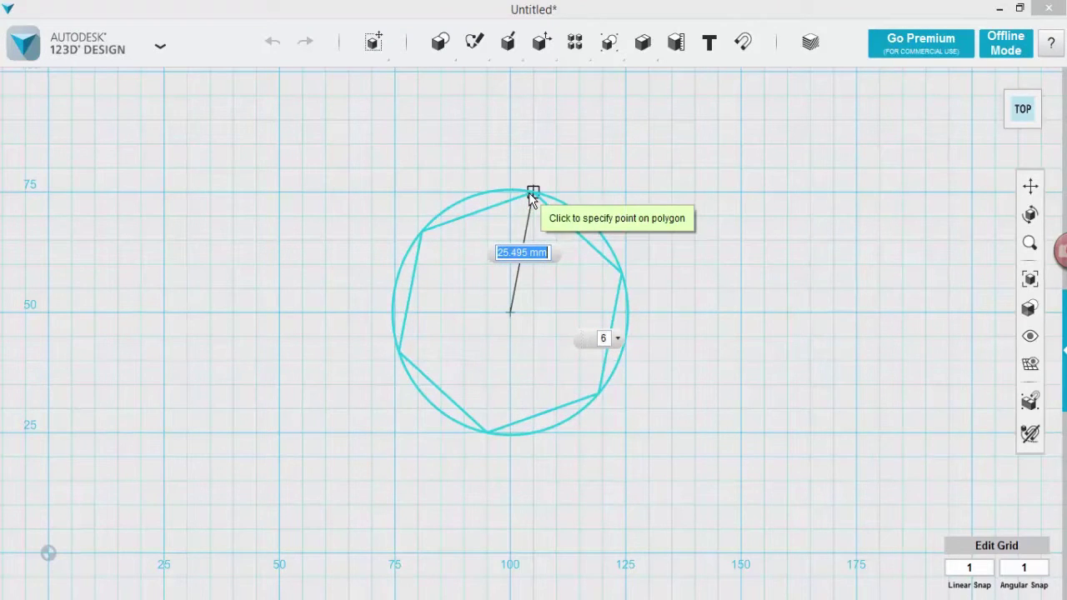
{"action": "key", "text": "Tab"}
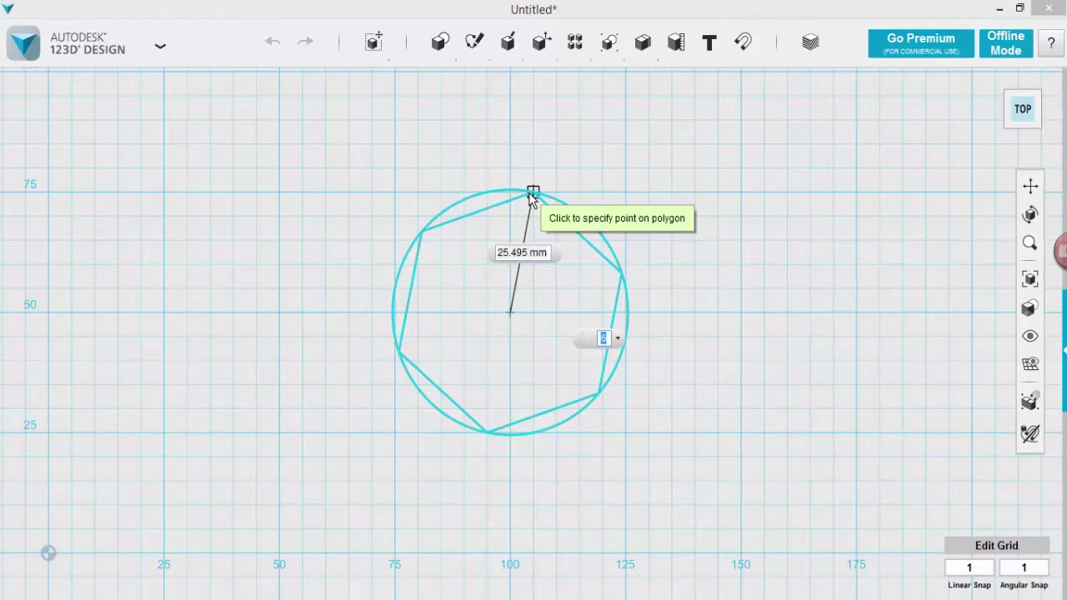
{"action": "key", "text": "Tab"}
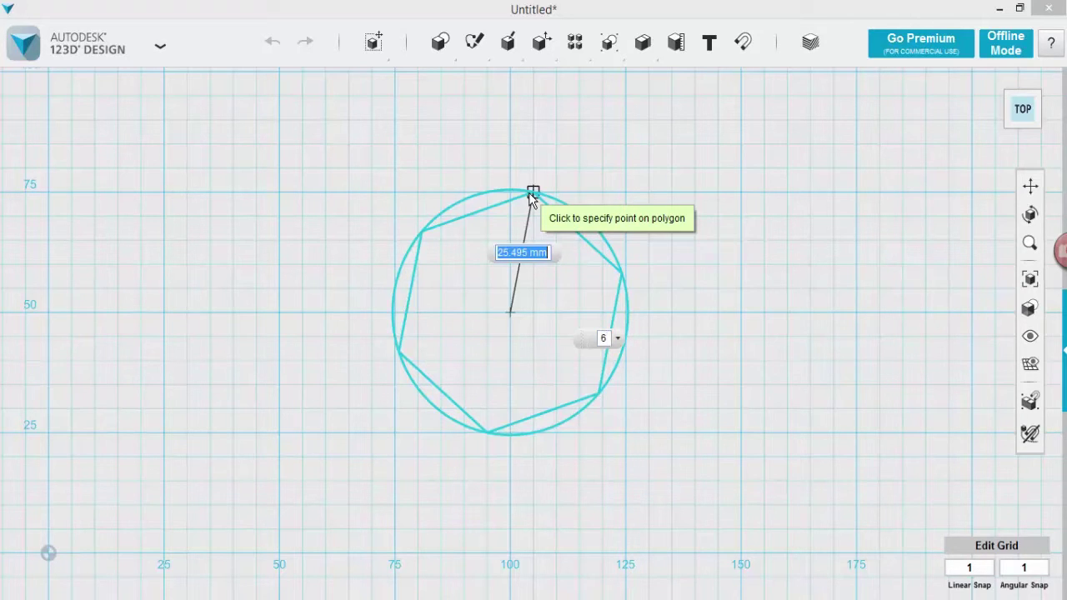
{"action": "type", "text": "25"}
{"action": "key", "text": "shift+Tab"}
{"action": "key", "text": "shift+Tab"}
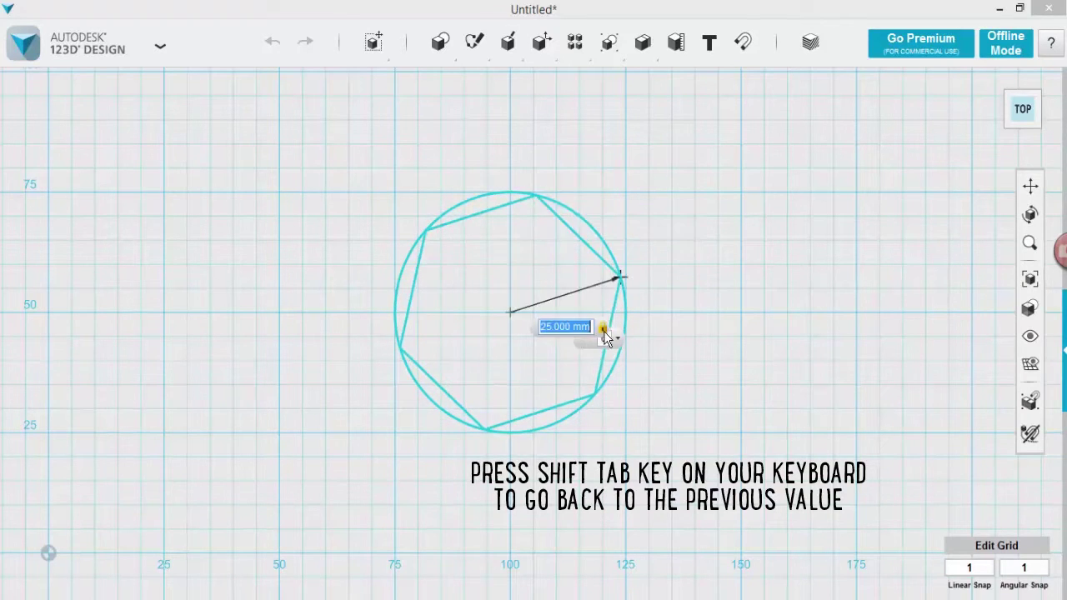
Give the polygon 3 sides and place it with one vertex pointing straight up from the centre.
{"action": "key", "text": "Tab"}
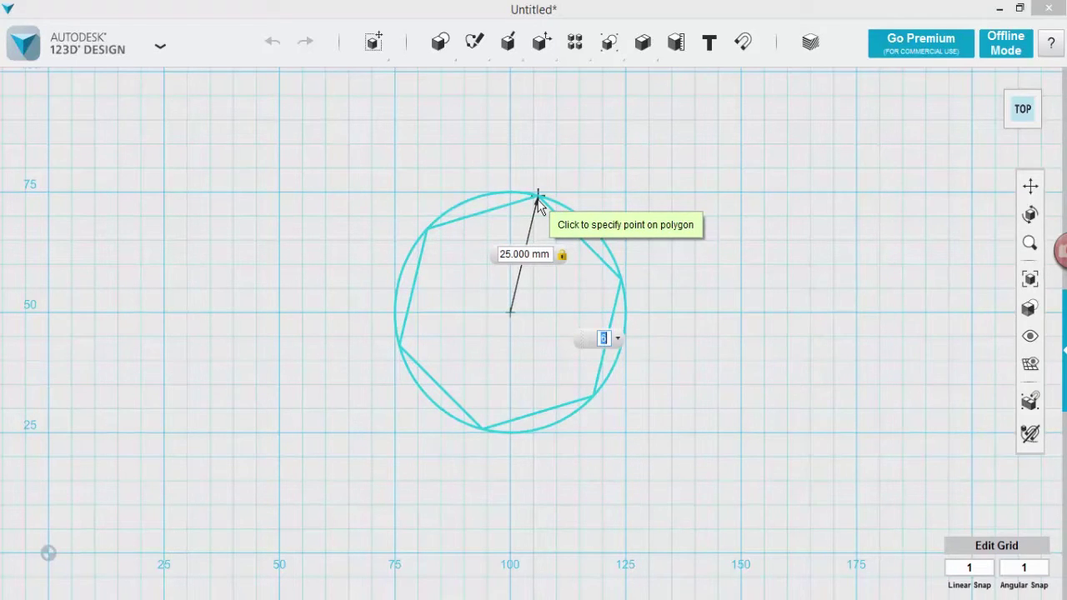
{"action": "type", "text": "3"}
{"action": "key", "text": "Tab"}
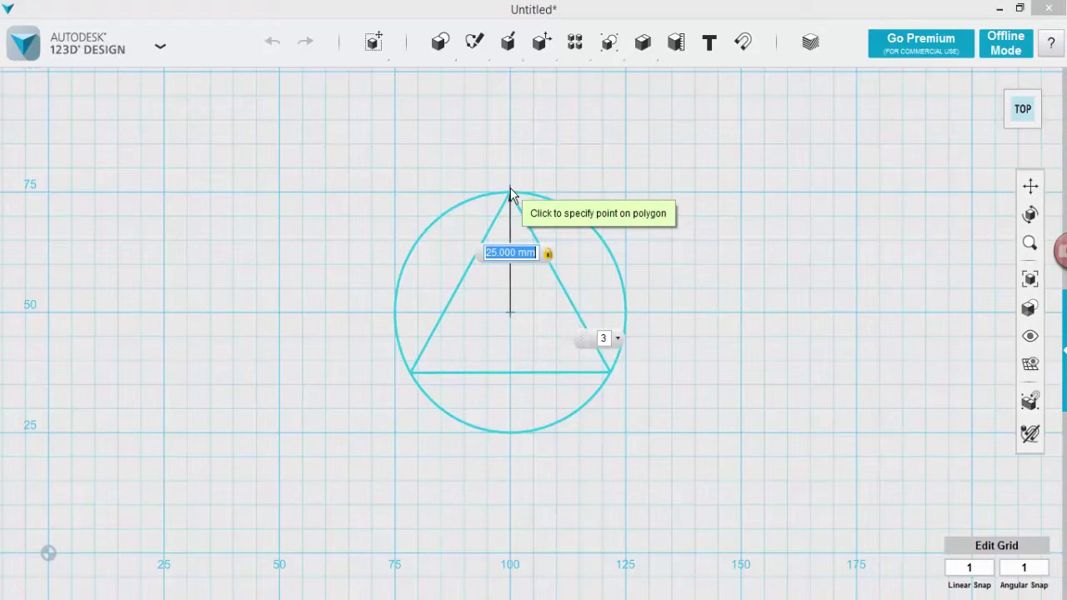
{"action": "left_click", "coordinate": [511, 193]}
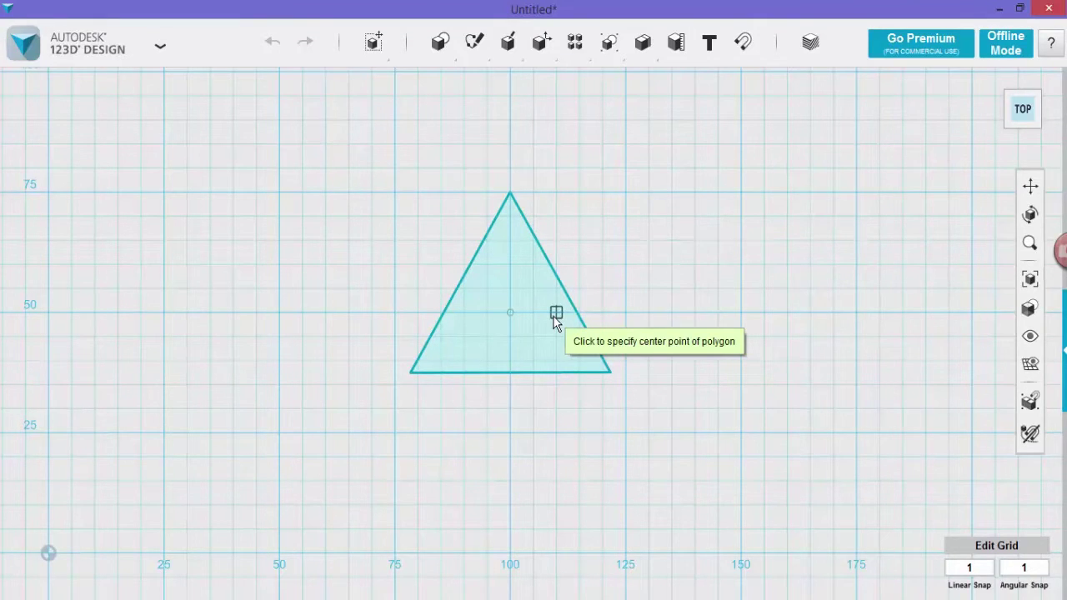
Add an inverted 3-sided polygon with a 25 mm radius to the triangle's sketch, sharing its centre, and finish the sketch.
{"action": "mouse_move", "coordinate": [474, 48]}
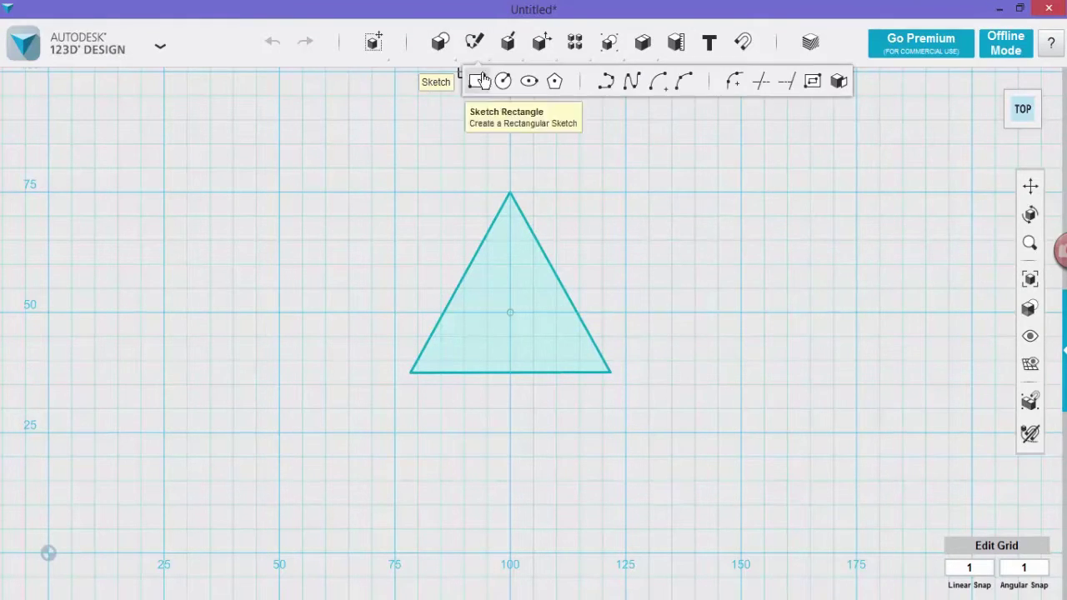
{"action": "left_click", "coordinate": [554, 81]}
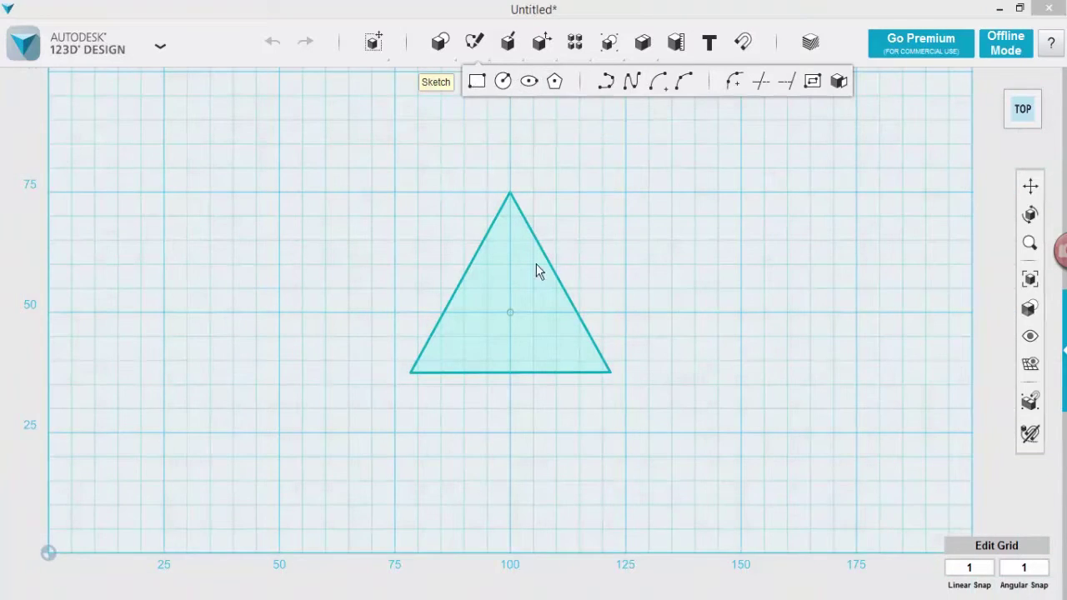
{"action": "left_click", "coordinate": [510, 312]}
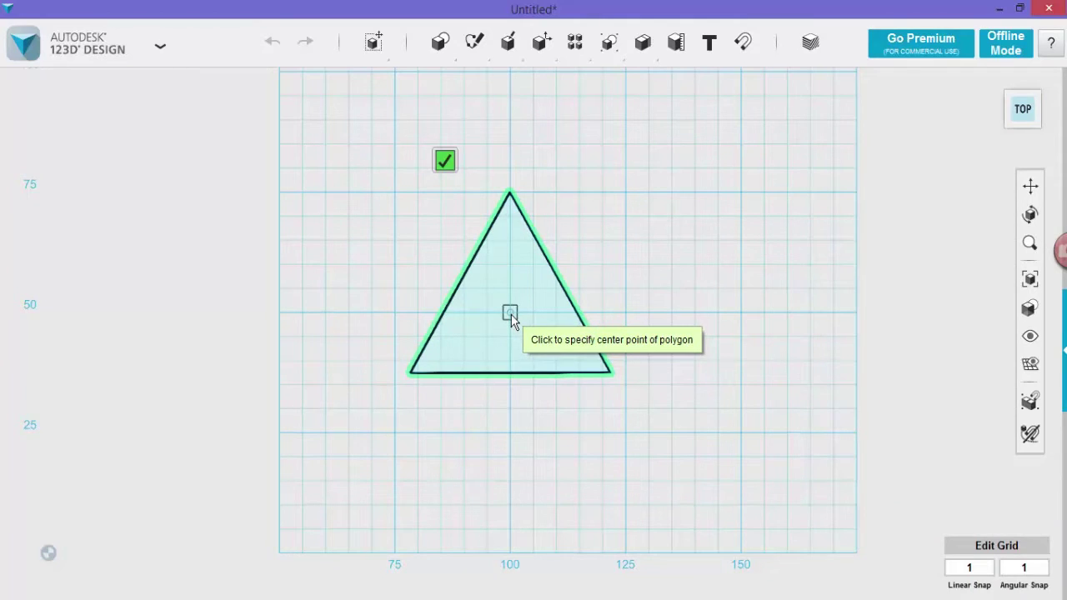
{"action": "left_click", "coordinate": [511, 314]}
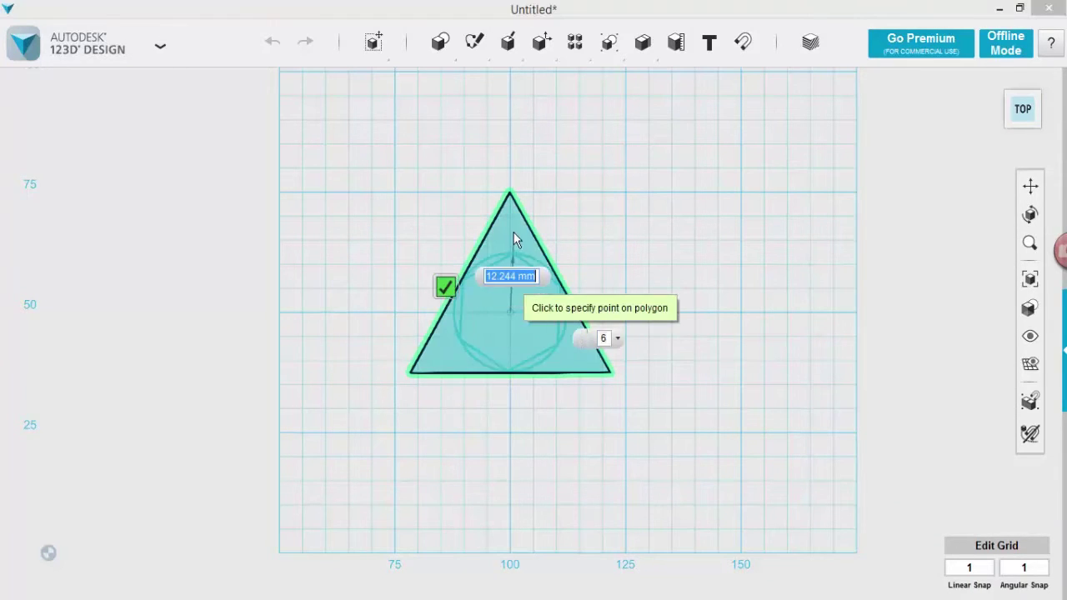
{"action": "key", "text": "Tab"}
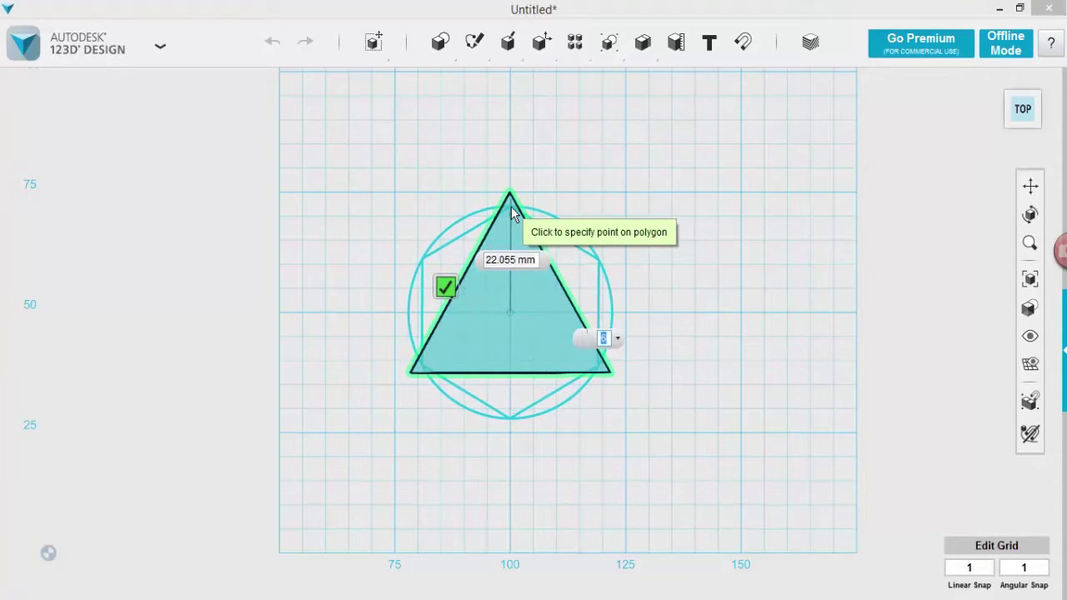
{"action": "key", "text": "Tab"}
{"action": "type", "text": "25"}
{"action": "key", "text": "Tab"}
{"action": "type", "text": "3"}
{"action": "key", "text": "Tab"}
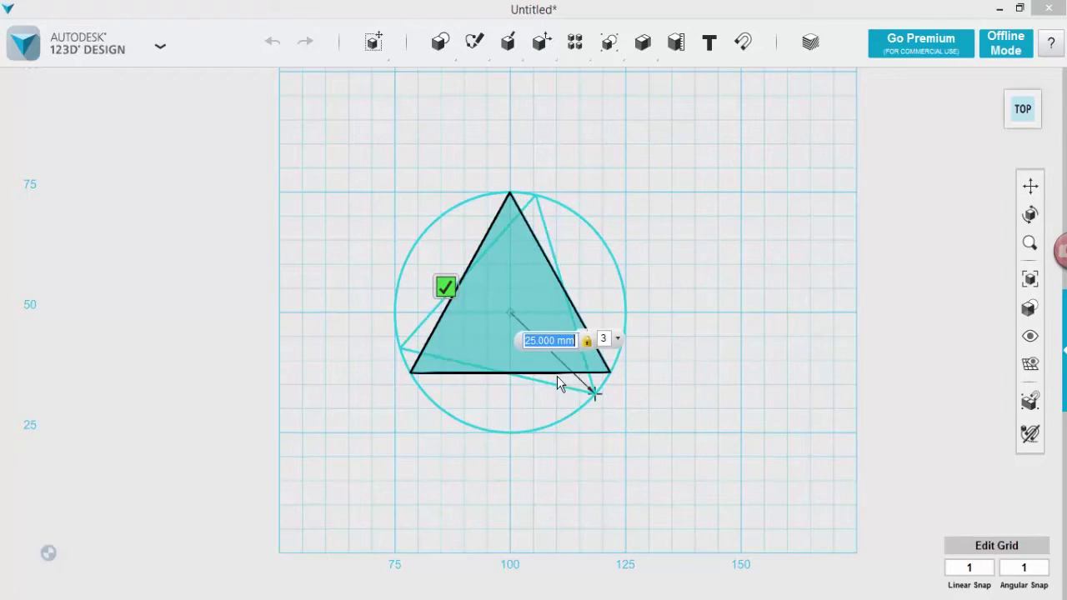
{"action": "left_click", "coordinate": [512, 400]}
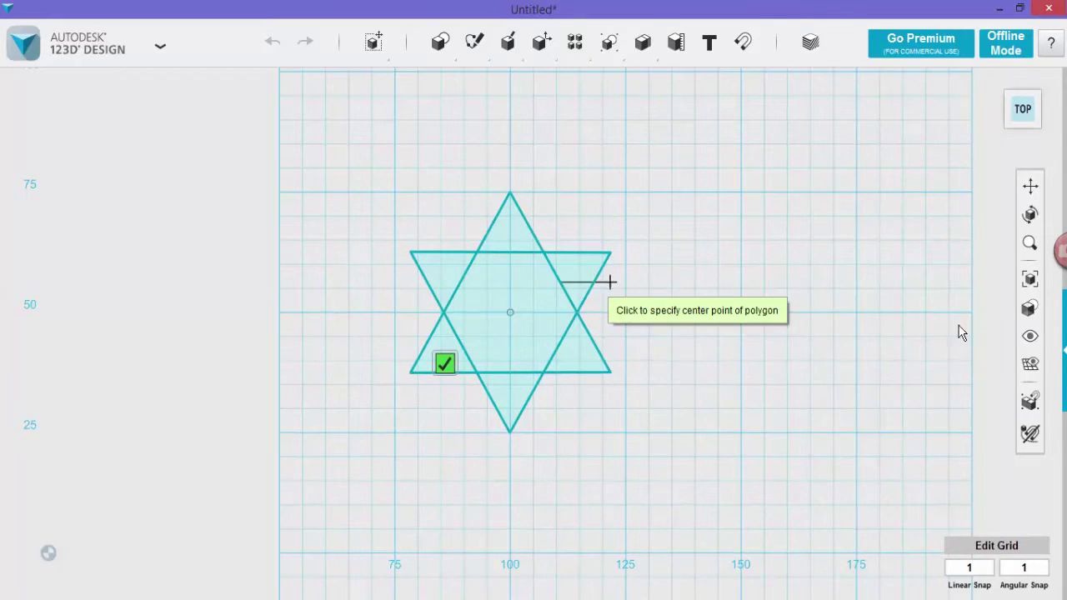
{"action": "left_click", "coordinate": [1031, 282]}
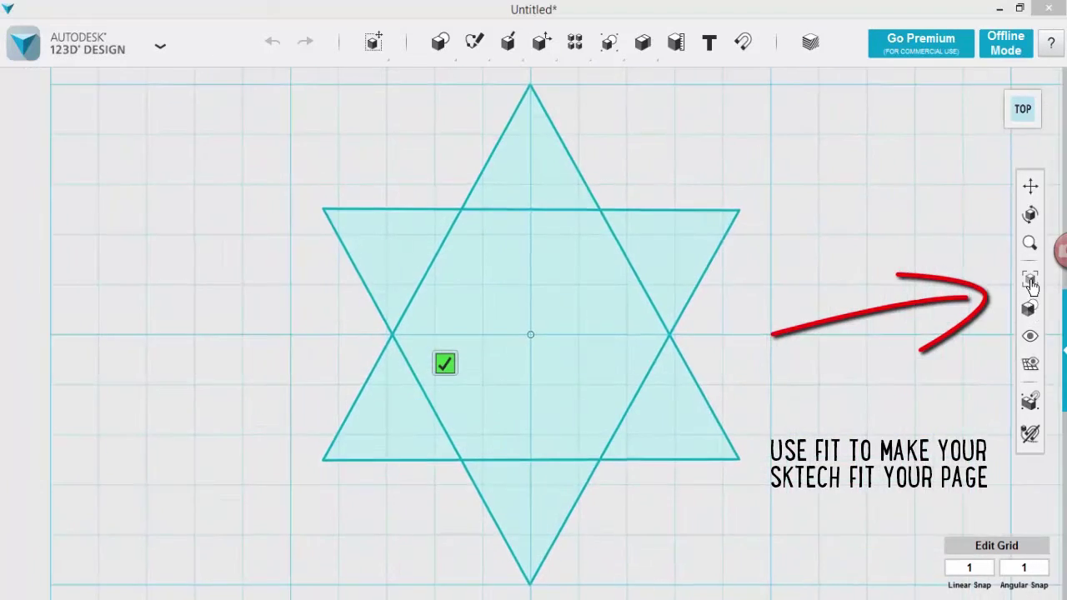
{"action": "left_click", "coordinate": [446, 365]}
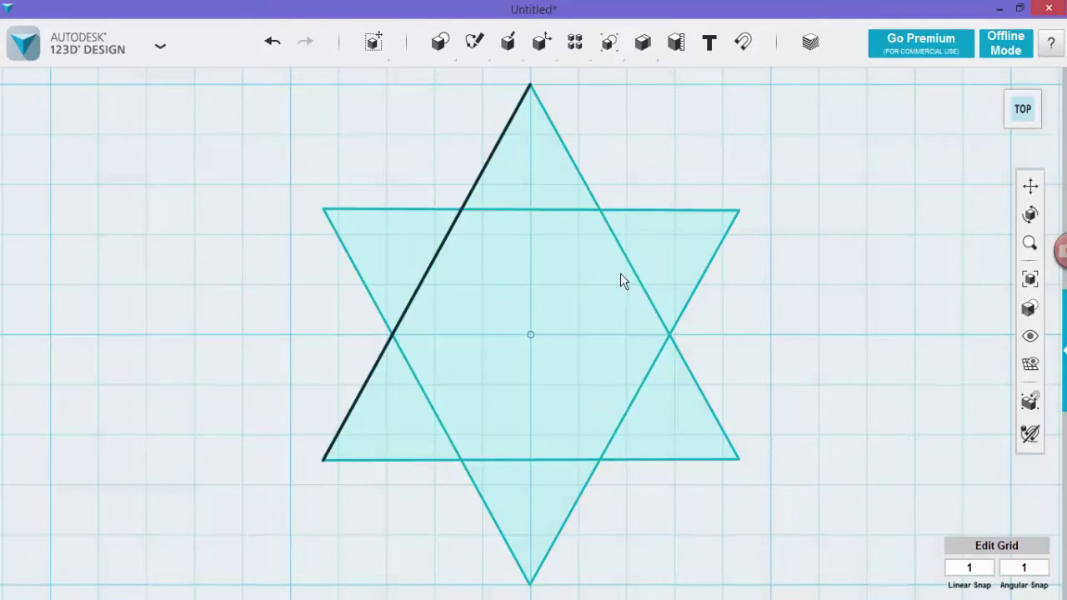
Trim the six inner line segments of the overlapping triangles to leave only the six-pointed star outline.
{"action": "mouse_move", "coordinate": [476, 55]}
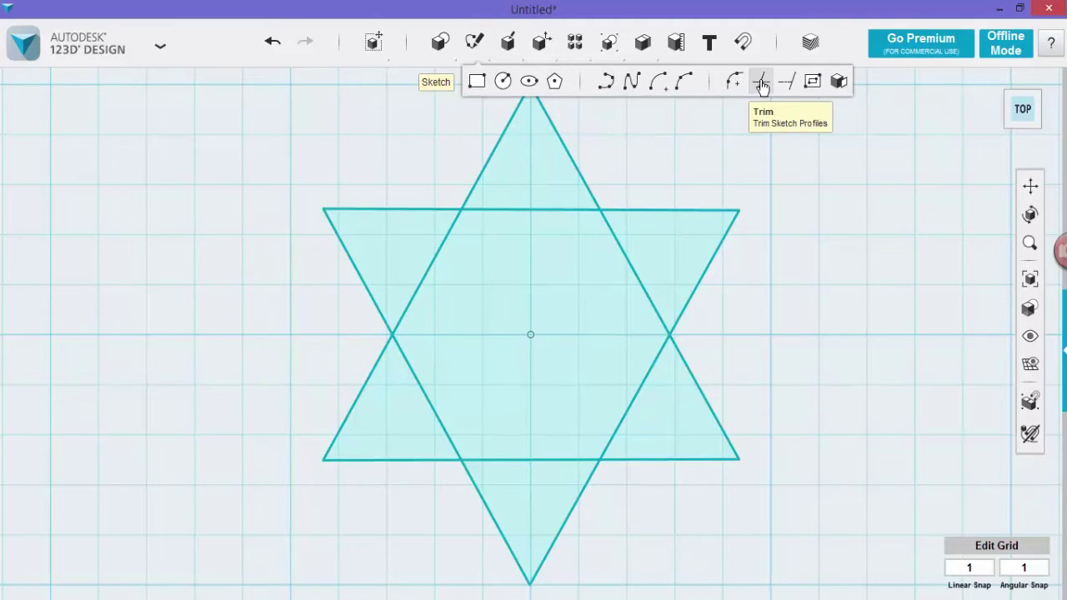
{"action": "left_click", "coordinate": [547, 313]}
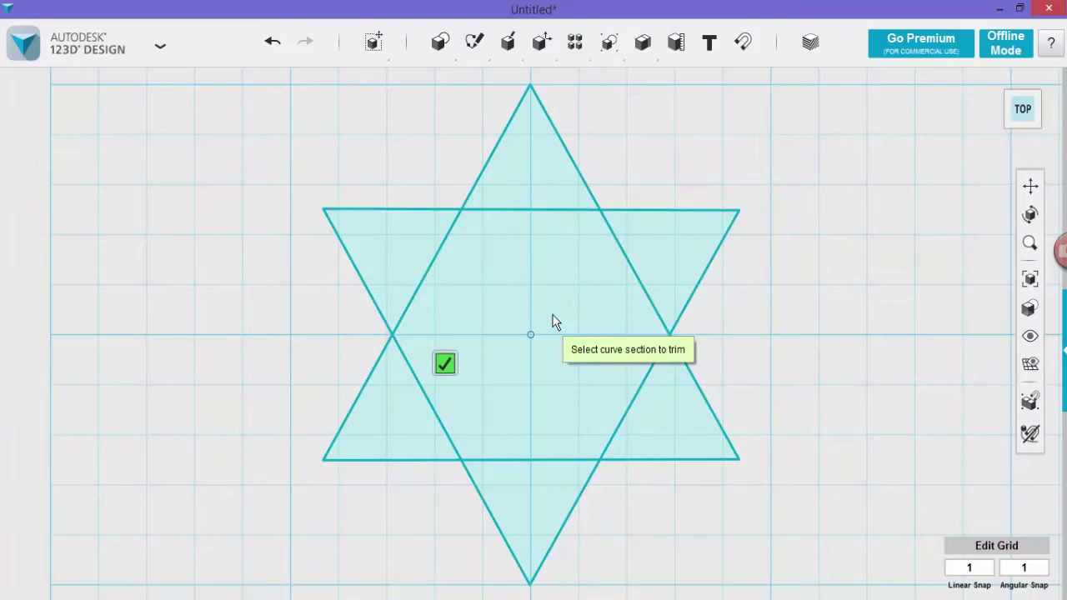
{"action": "left_click", "coordinate": [633, 274]}
{"action": "left_click", "coordinate": [533, 212]}
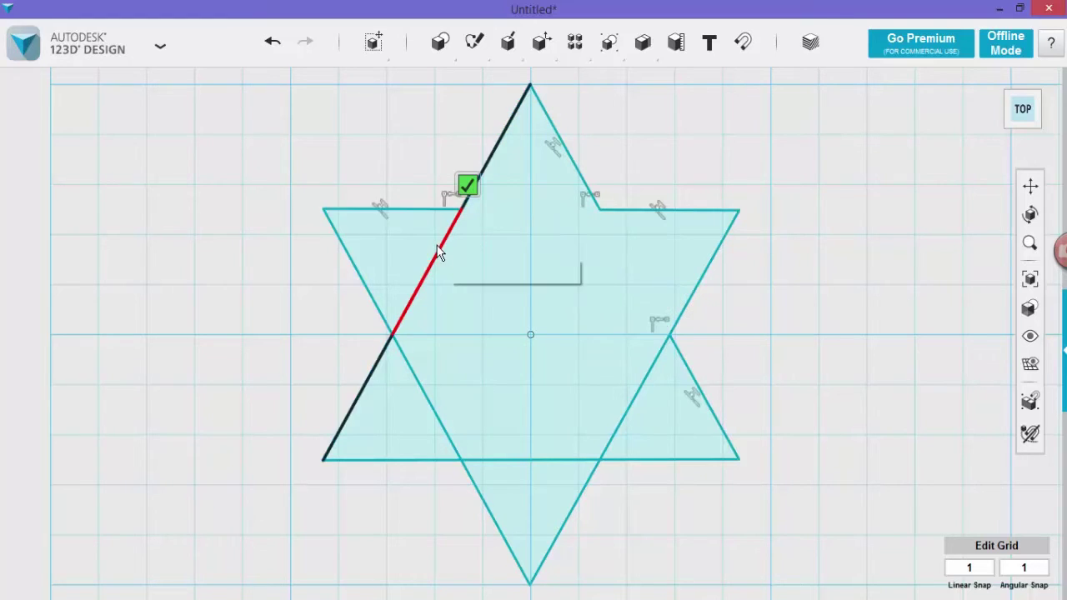
{"action": "left_click", "coordinate": [437, 255]}
{"action": "left_click", "coordinate": [427, 392]}
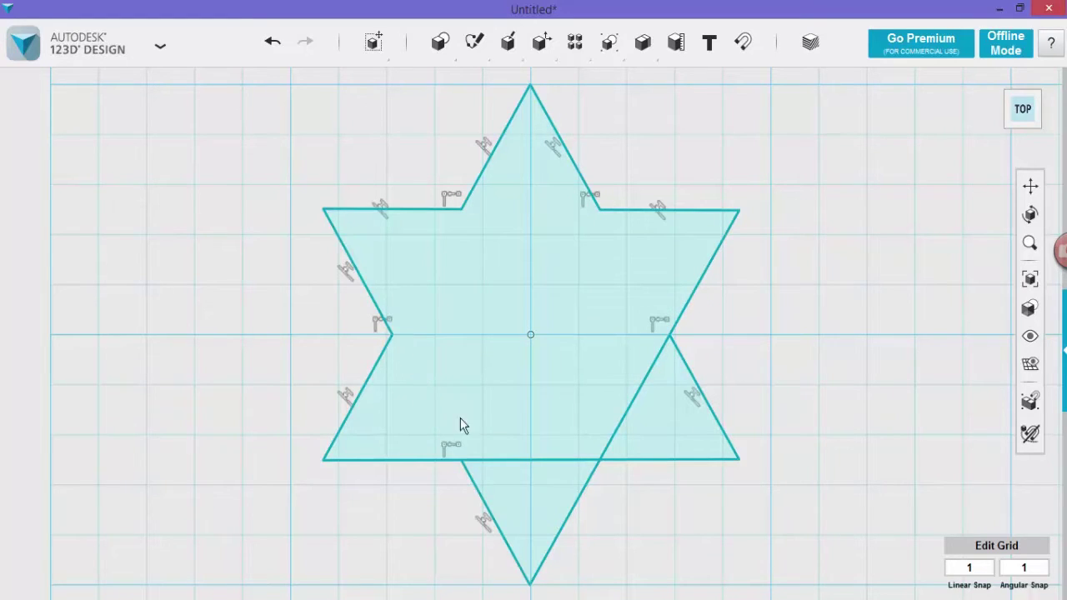
{"action": "left_click", "coordinate": [520, 458]}
{"action": "left_click", "coordinate": [636, 397]}
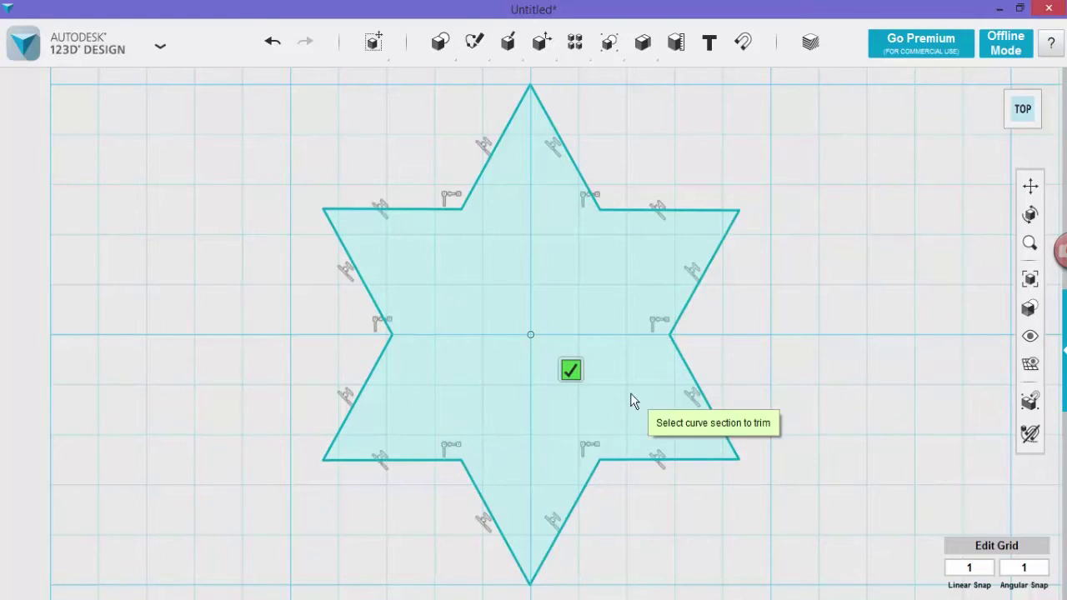
{"action": "left_click", "coordinate": [571, 371]}
Duplicate the star sketch and move the copy about 64 mm to the right of the original.
{"action": "scroll", "coordinate": [770, 279], "scroll_direction": "down", "scroll_amount": 3}
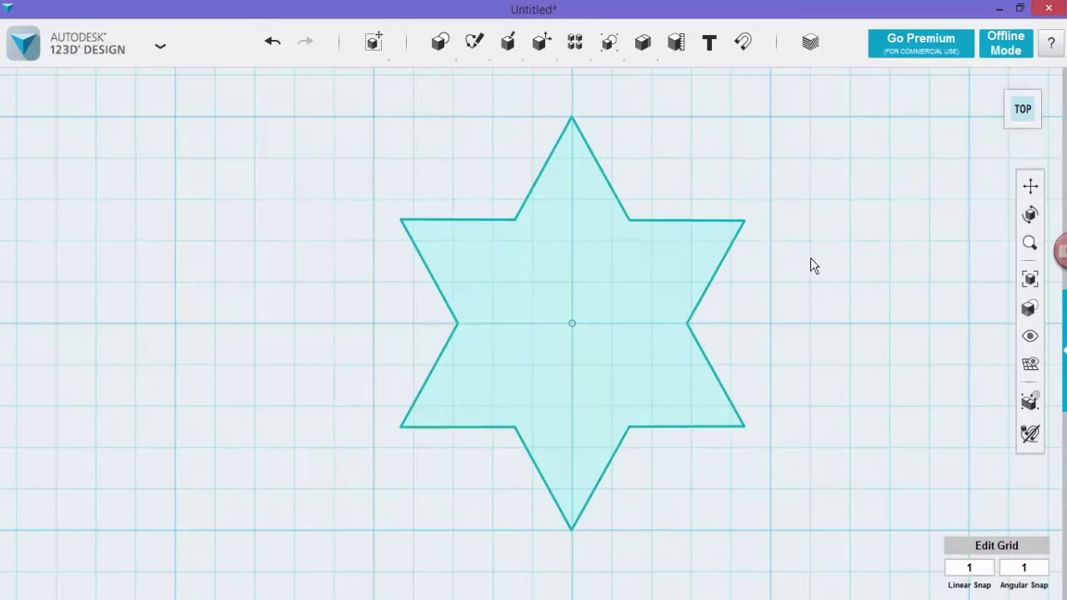
{"action": "scroll", "coordinate": [809, 263], "scroll_direction": "down", "scroll_amount": 2}
{"action": "scroll", "coordinate": [838, 293], "scroll_direction": "down", "scroll_amount": 1}
{"action": "middle_click_drag", "start_coordinate": [843, 286], "coordinate": [748, 276]}
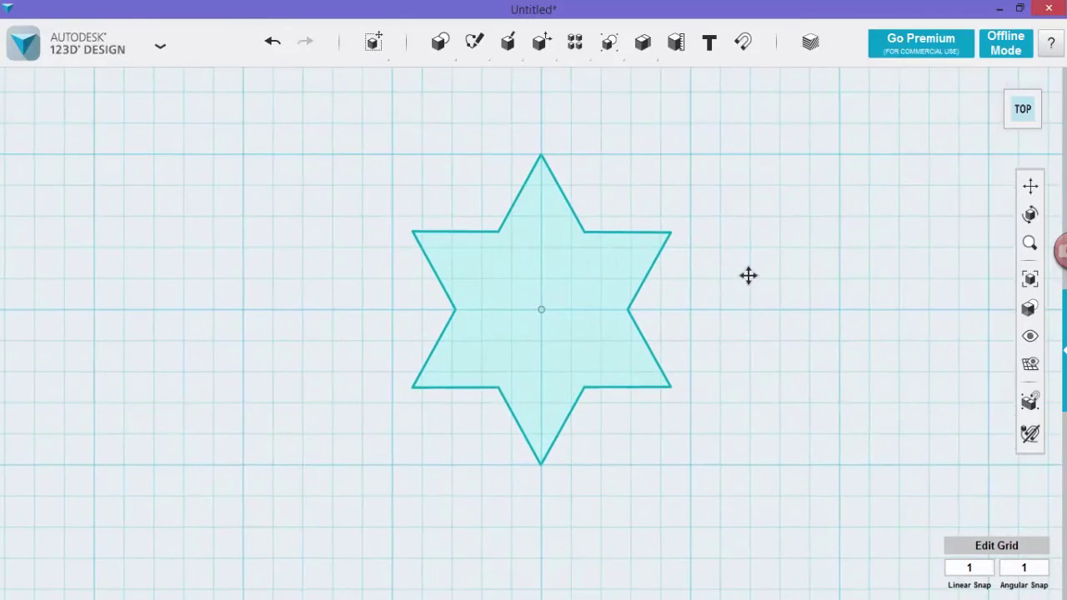
{"action": "left_click", "coordinate": [587, 296]}
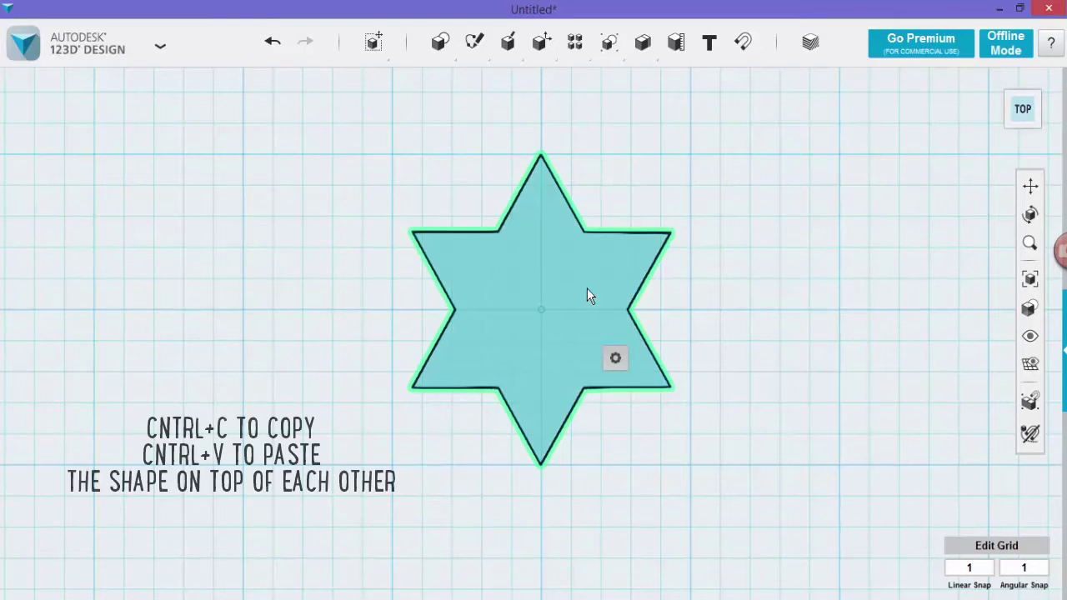
{"action": "key", "text": "ctrl+c"}
{"action": "key", "text": "ctrl+v"}
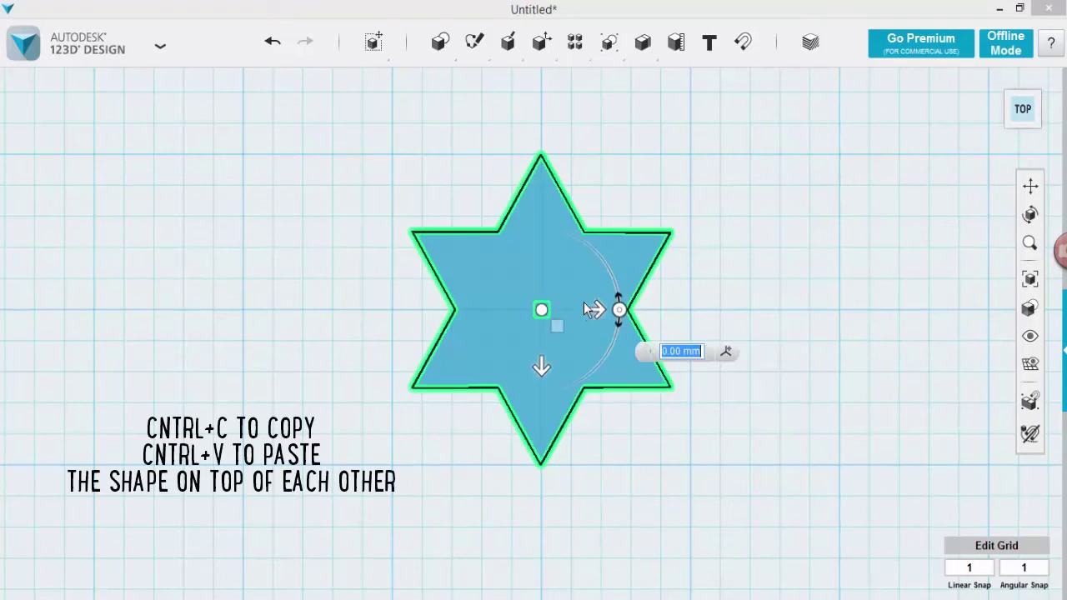
{"action": "left_click_drag", "start_coordinate": [596, 310], "coordinate": [980, 309]}
{"action": "key", "text": "Return"}
Add a 6 mm diameter circle to the original star's sketch, centred on the star's upper vertex, and finish the sketch.
{"action": "left_click", "coordinate": [1031, 284]}
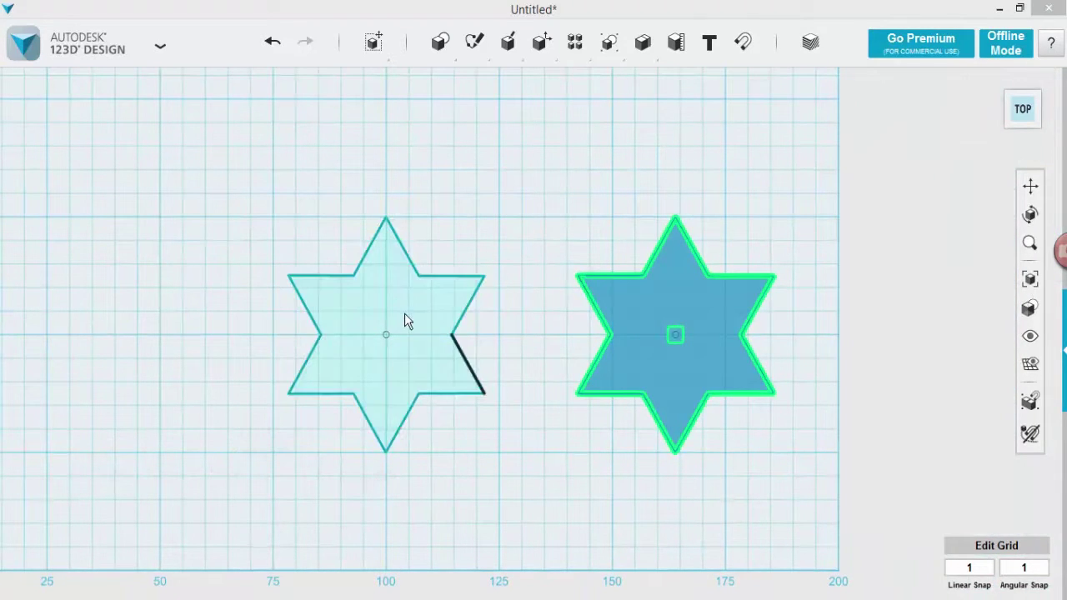
{"action": "scroll", "coordinate": [367, 289], "scroll_direction": "up", "scroll_amount": 5}
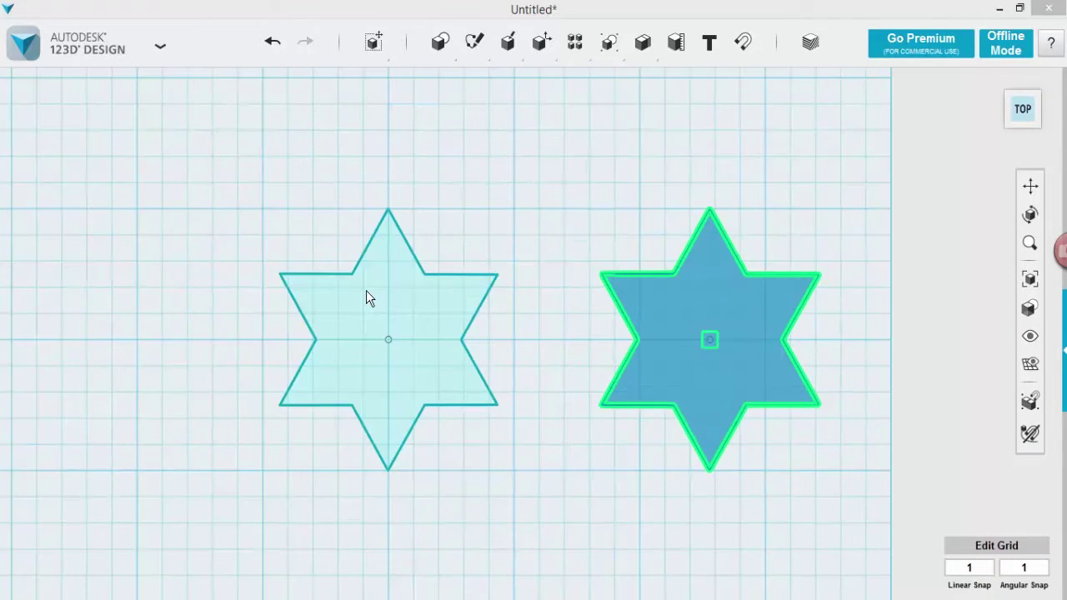
{"action": "scroll", "coordinate": [373, 297], "scroll_direction": "up", "scroll_amount": 1}
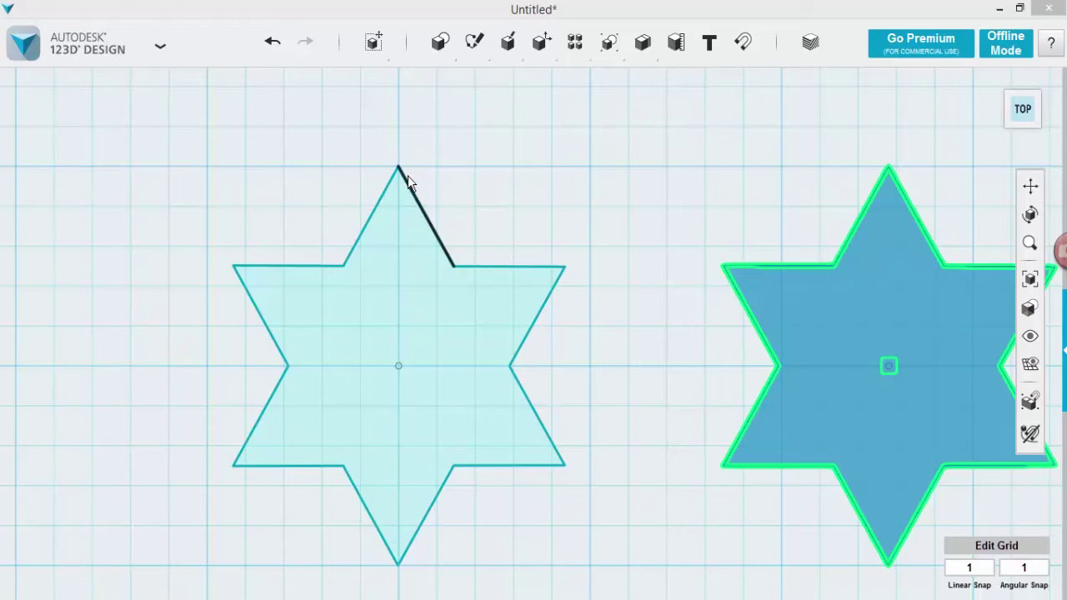
{"action": "left_click", "coordinate": [475, 41]}
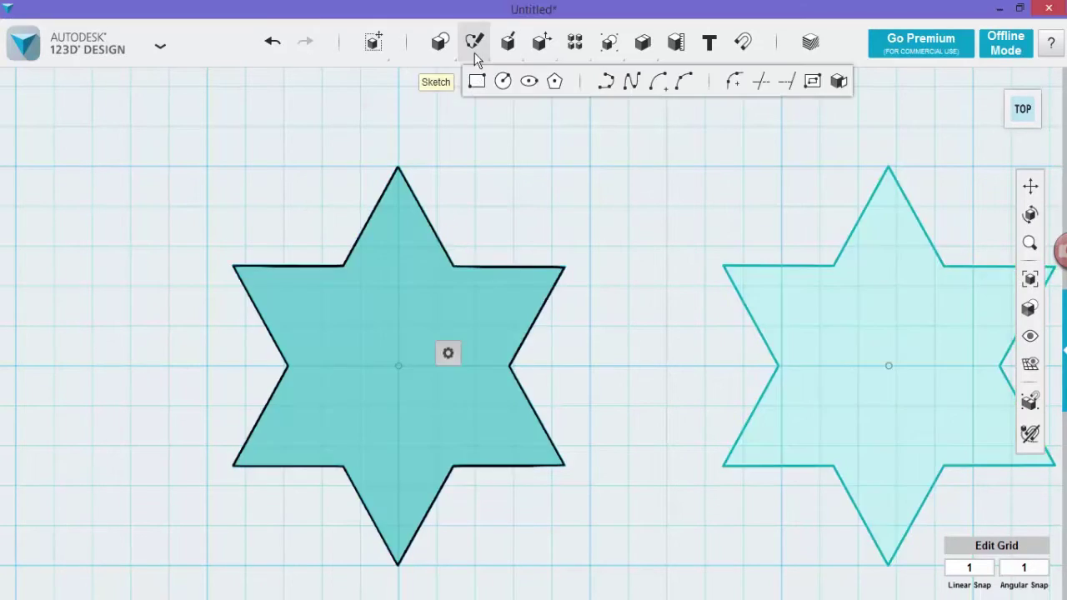
{"action": "left_click", "coordinate": [503, 83]}
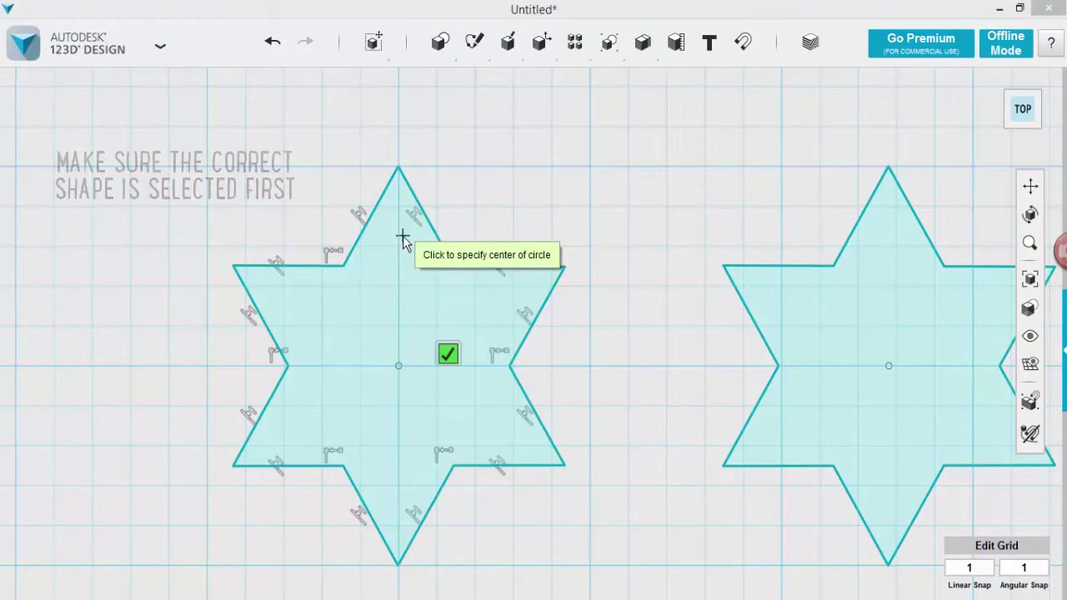
{"action": "left_click", "coordinate": [398, 167]}
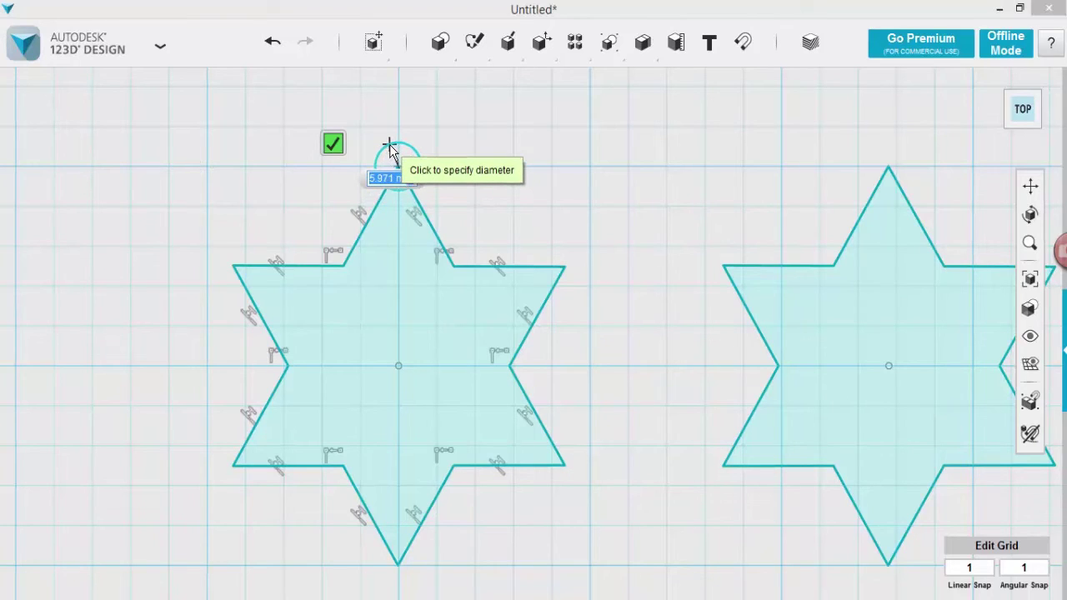
{"action": "type", "text": "6"}
{"action": "key", "text": "Tab"}
{"action": "key", "text": "Return"}
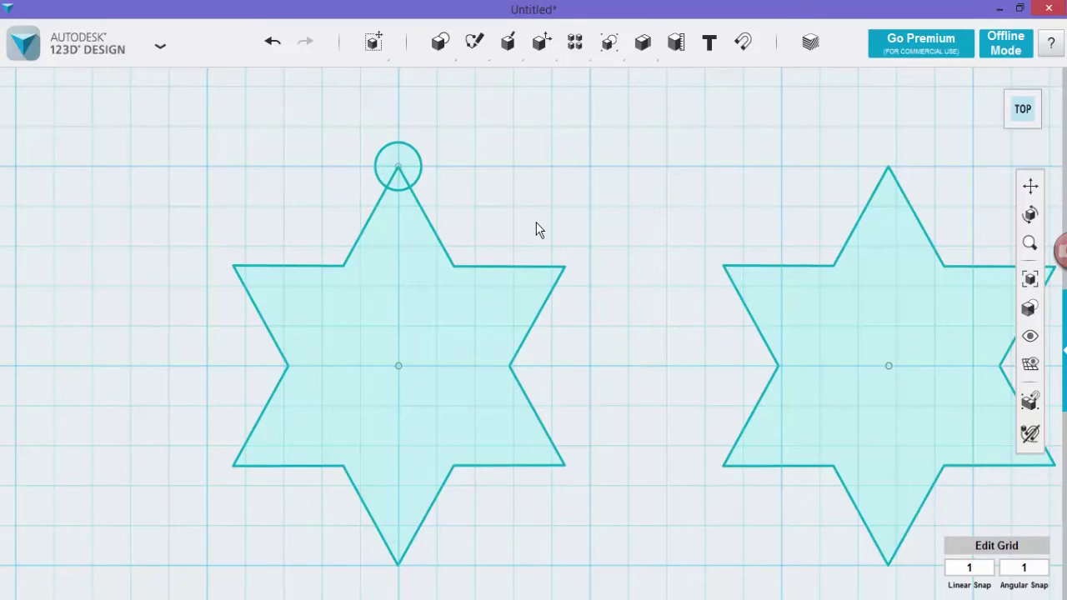
Add a concentric 4 mm diameter circle inside the existing circle at the star's upper vertex, in the same sketch.
{"action": "scroll", "coordinate": [397, 173], "scroll_direction": "up", "scroll_amount": 3}
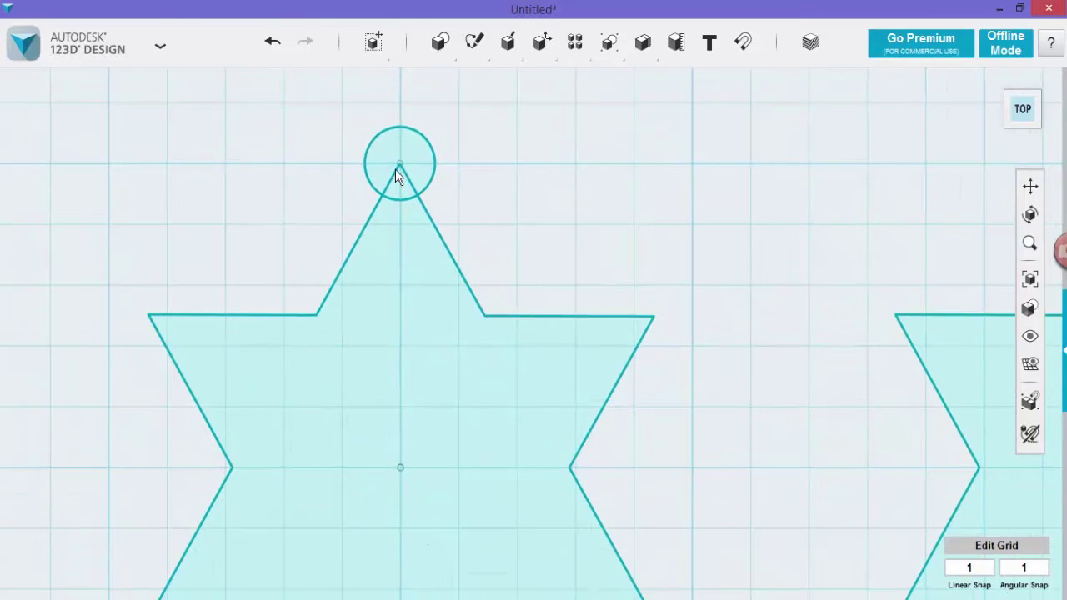
{"action": "mouse_move", "coordinate": [451, 56]}
{"action": "mouse_move", "coordinate": [474, 42]}
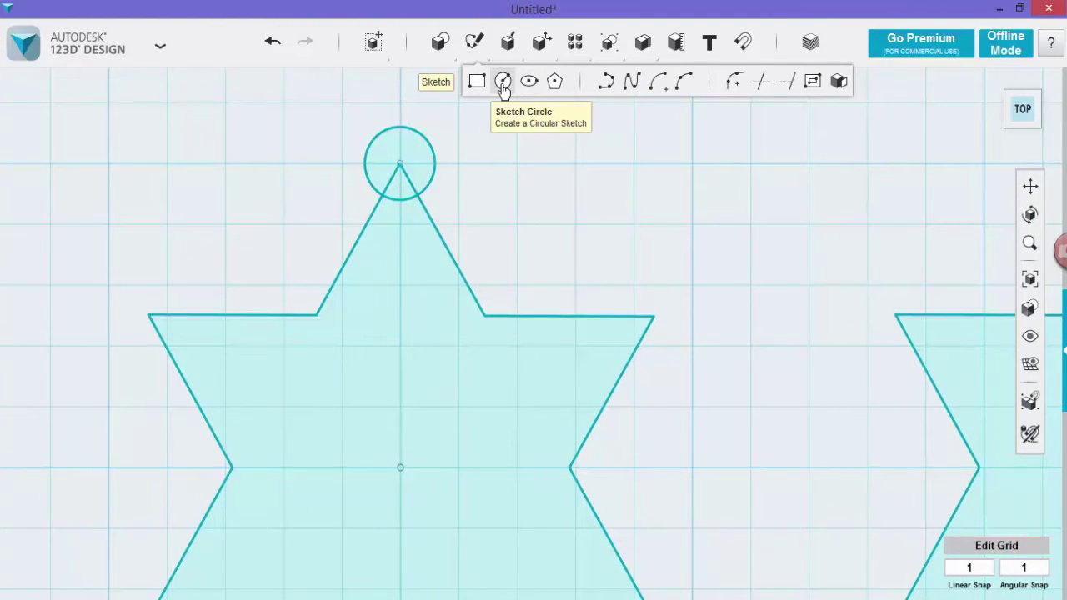
{"action": "left_click", "coordinate": [503, 84]}
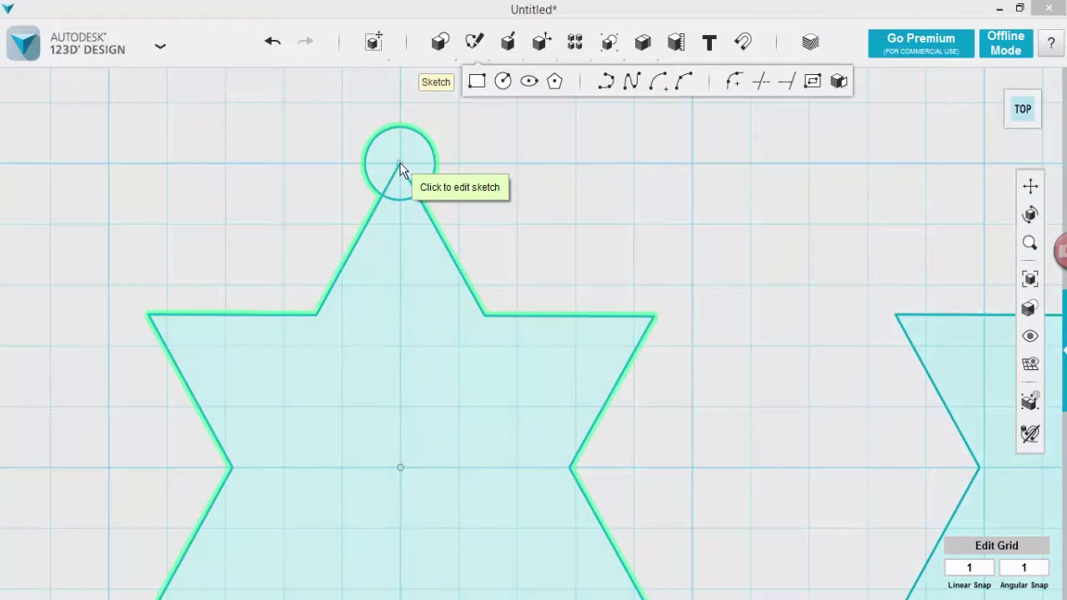
{"action": "left_click", "coordinate": [400, 168]}
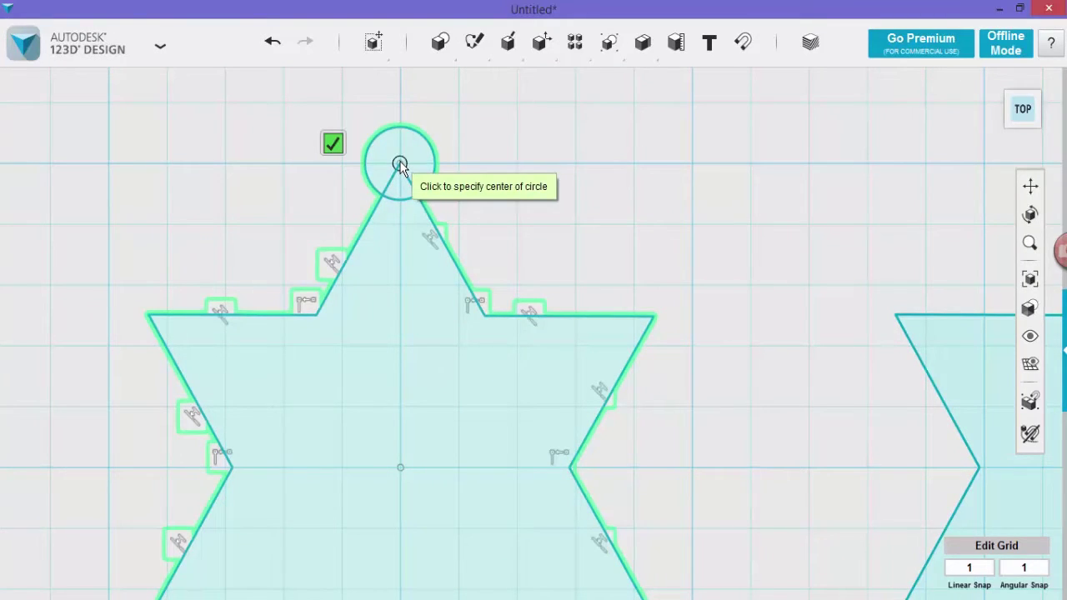
{"action": "left_click", "coordinate": [400, 164]}
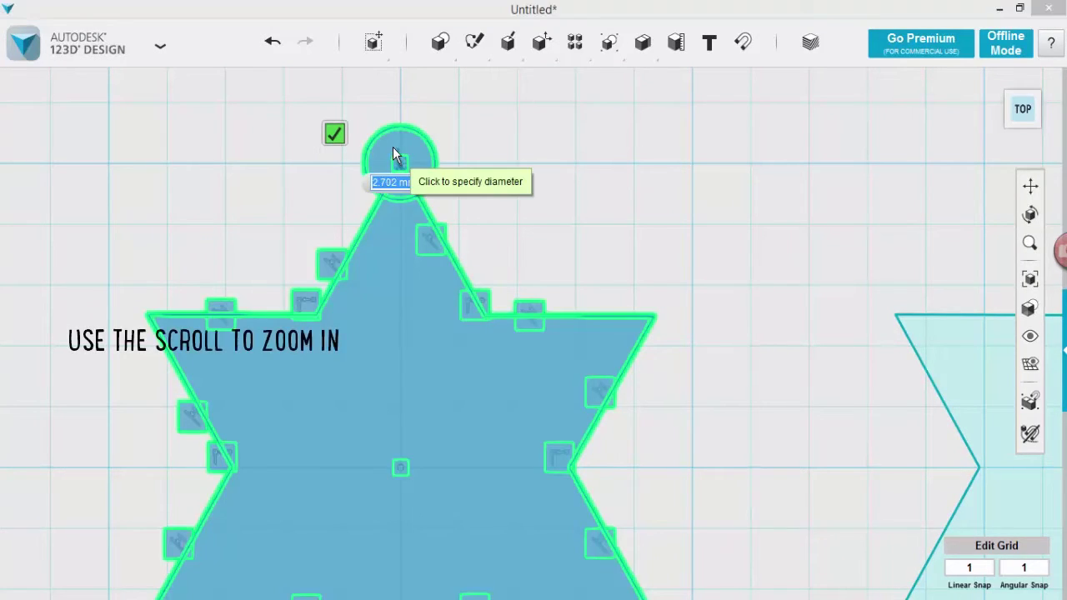
{"action": "type", "text": "4"}
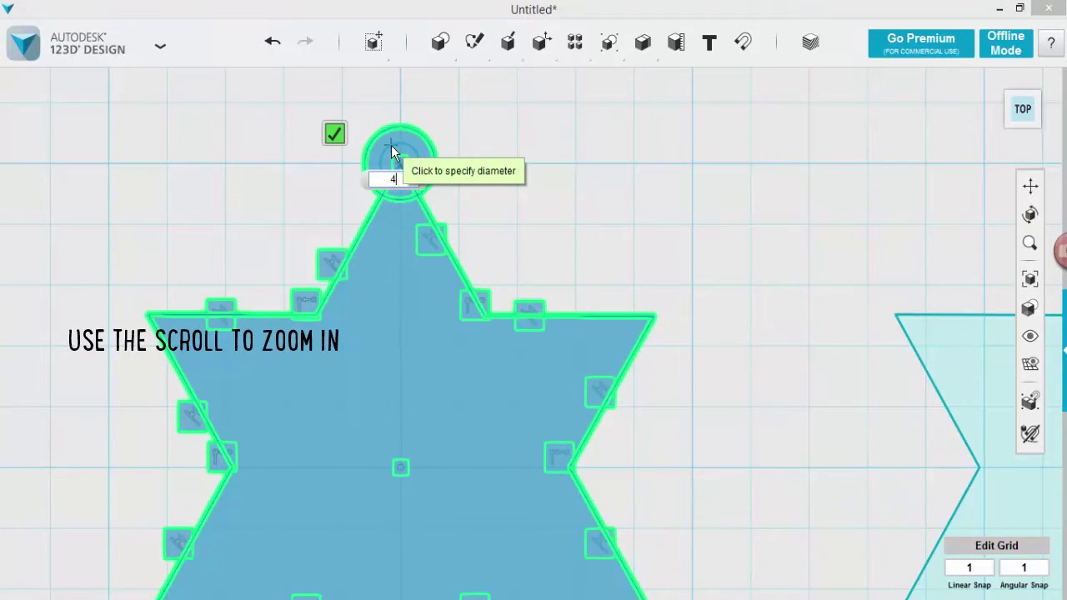
{"action": "key", "text": "Tab"}
{"action": "left_click", "coordinate": [391, 145]}
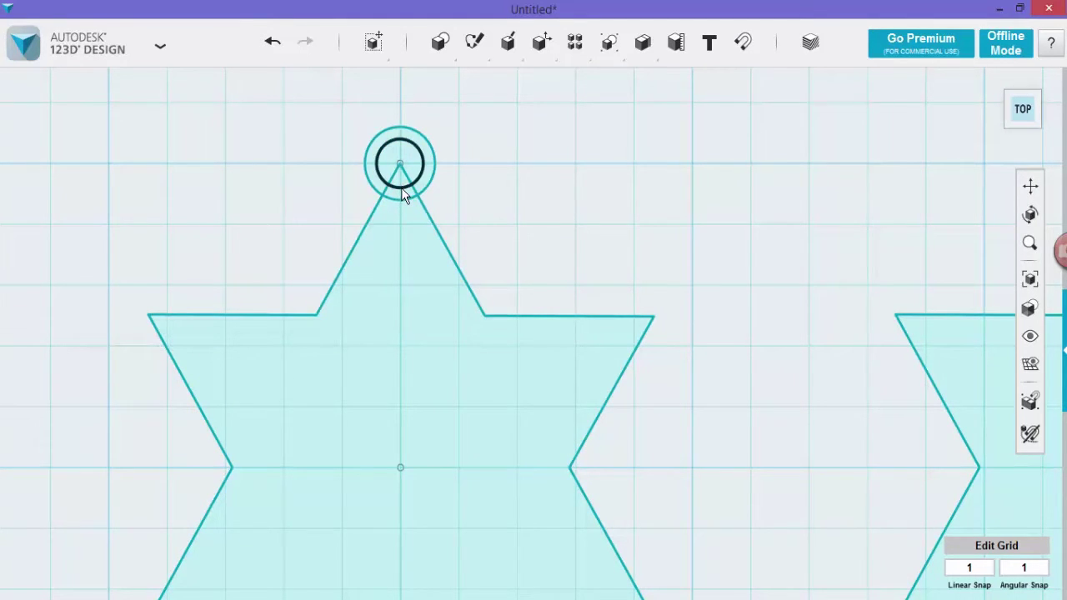
Trim the star's line segments inside the two circles and the outer circle's arc across the star tip, then finish the sketch.
{"action": "scroll", "coordinate": [401, 187], "scroll_direction": "up", "scroll_amount": 3}
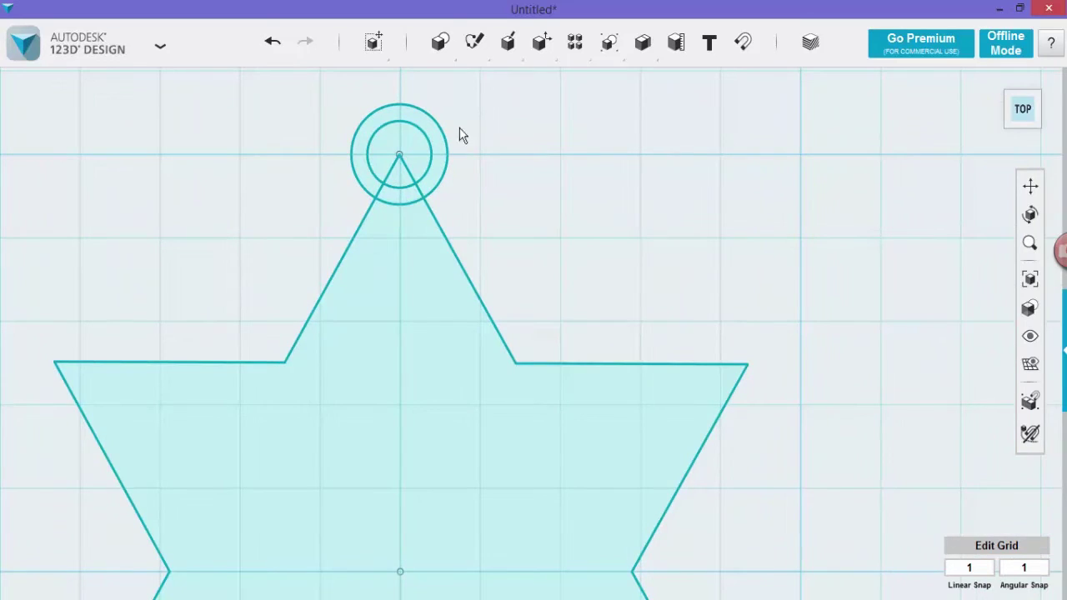
{"action": "mouse_move", "coordinate": [477, 43]}
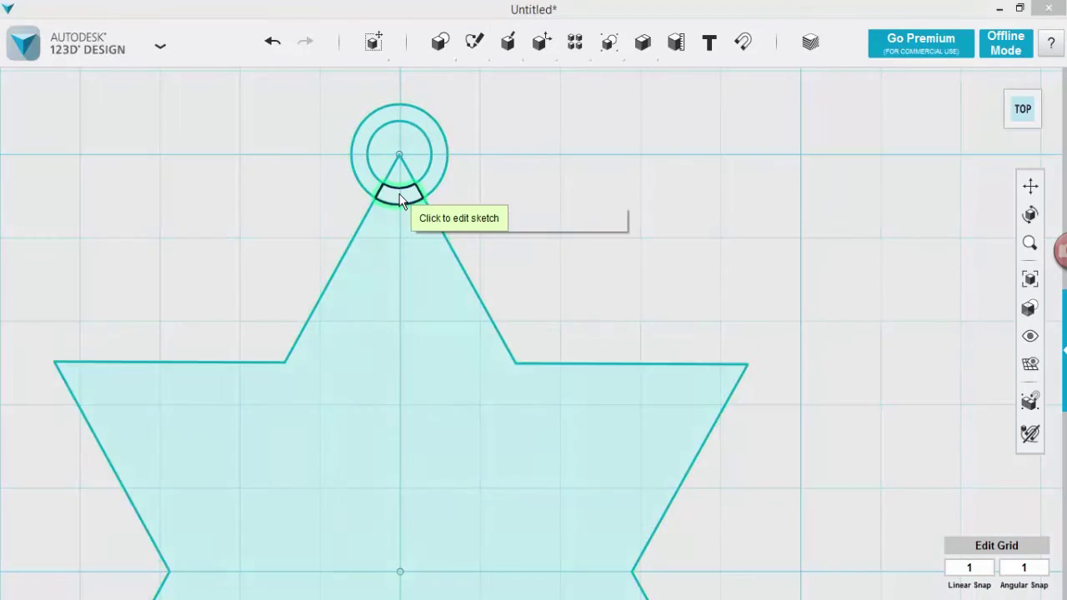
{"action": "scroll", "coordinate": [399, 195], "scroll_direction": "up", "scroll_amount": 3}
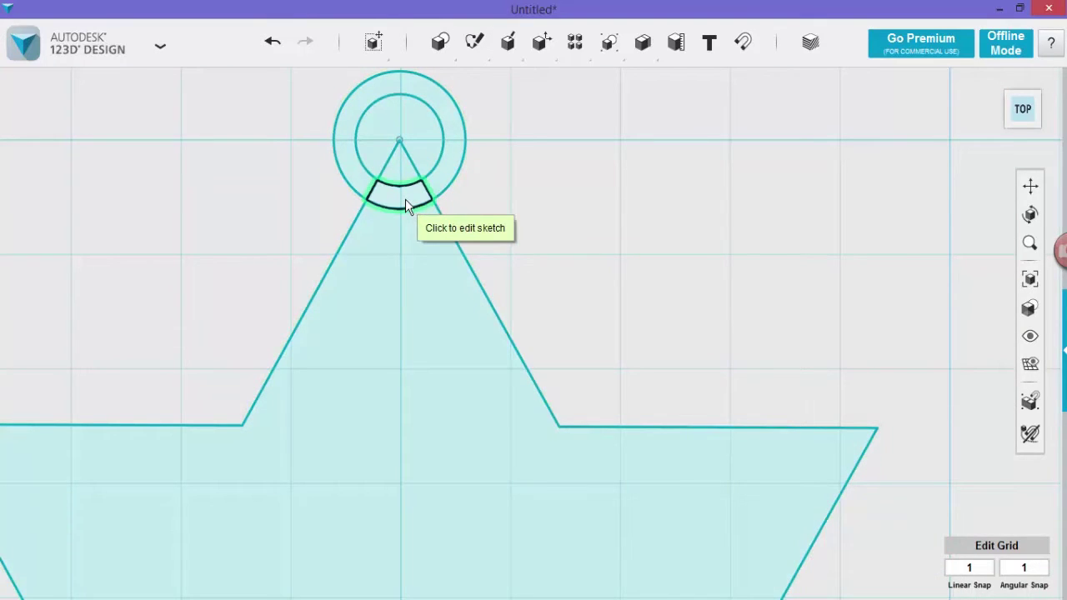
{"action": "left_click", "coordinate": [405, 200]}
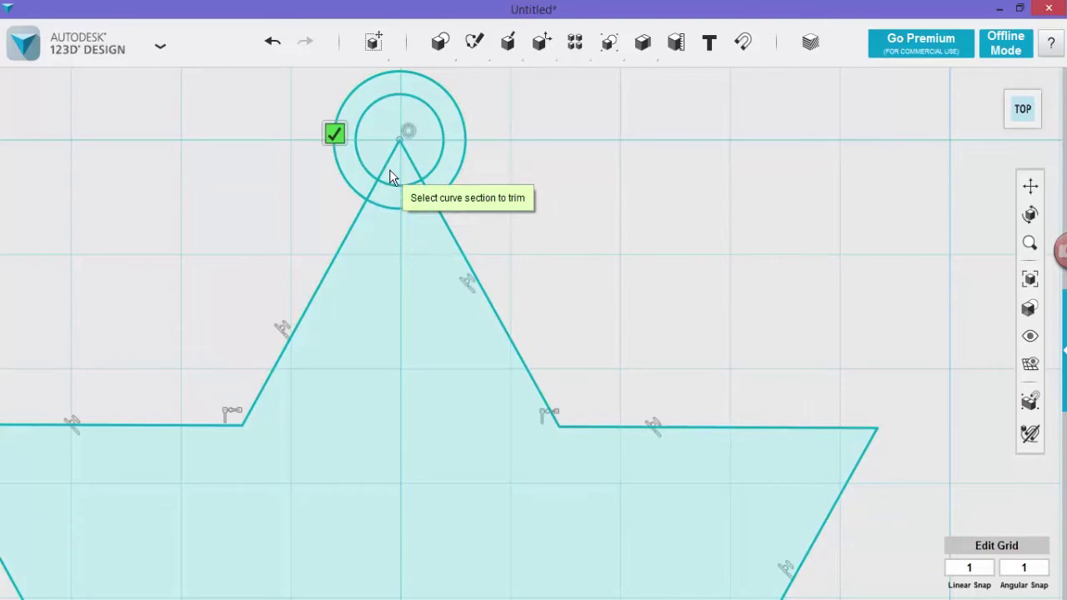
{"action": "left_click", "coordinate": [392, 172]}
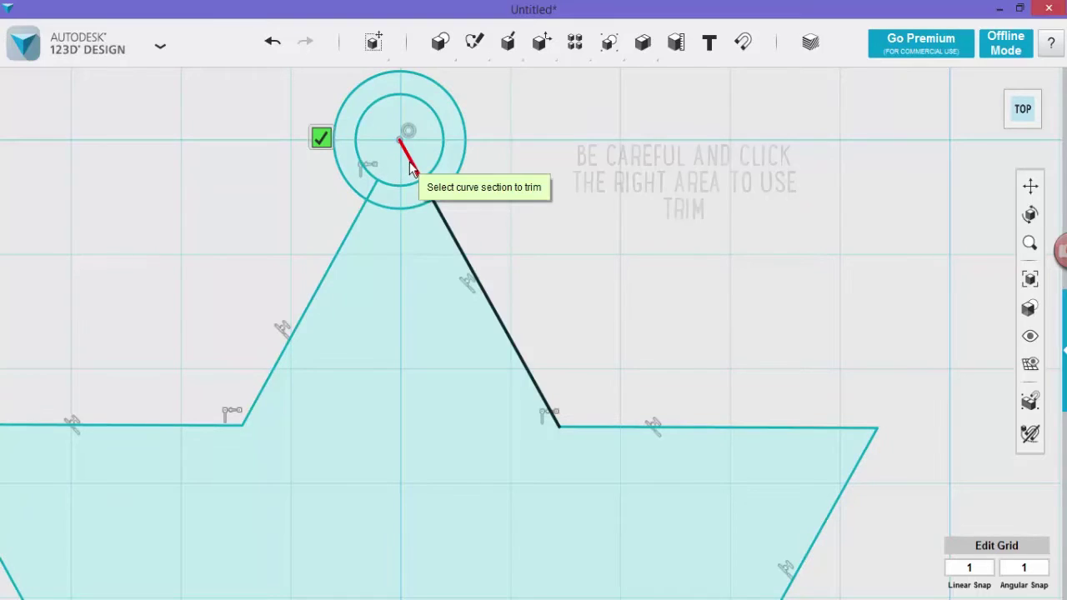
{"action": "left_click", "coordinate": [406, 177]}
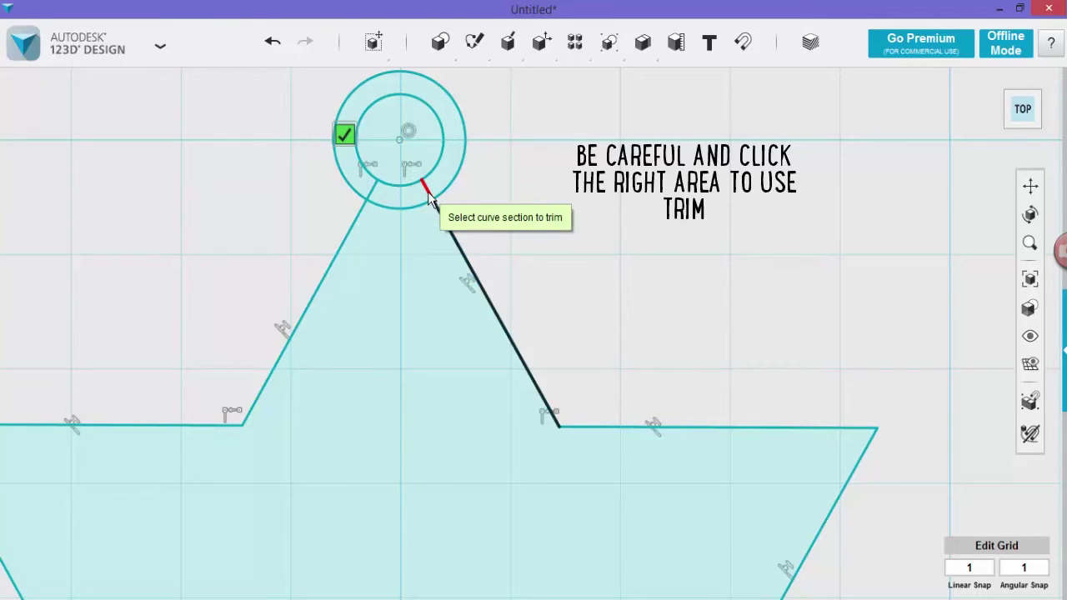
{"action": "left_click", "coordinate": [426, 192]}
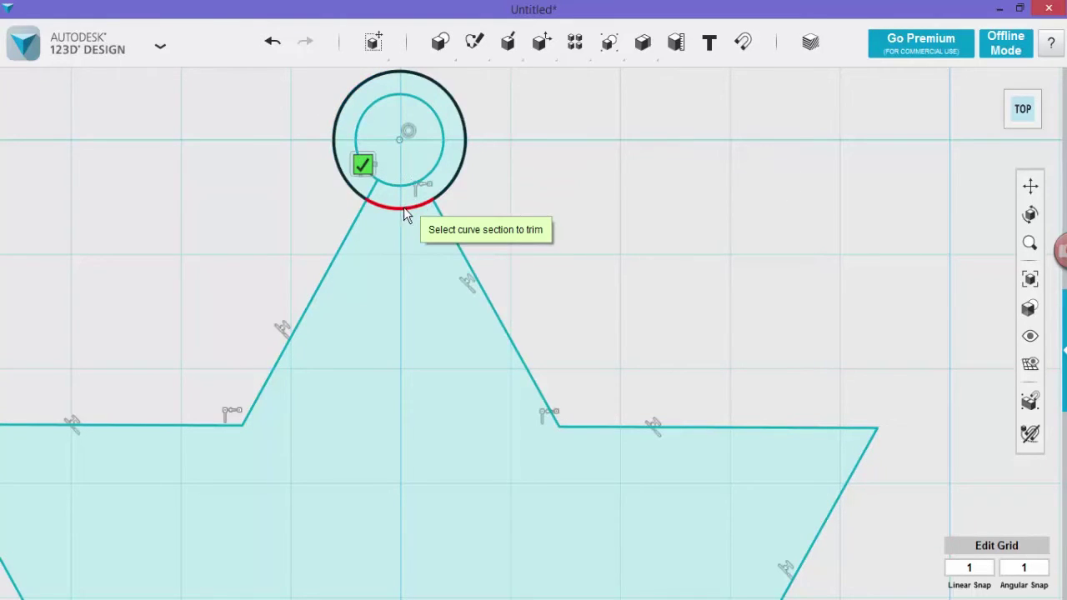
{"action": "left_click", "coordinate": [375, 197]}
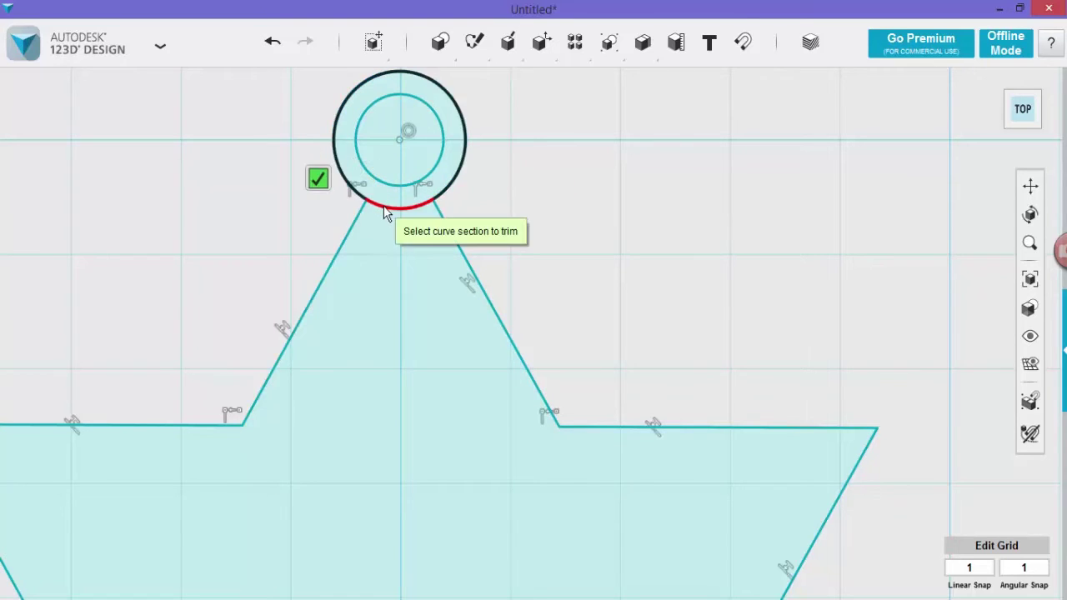
{"action": "left_click", "coordinate": [394, 209]}
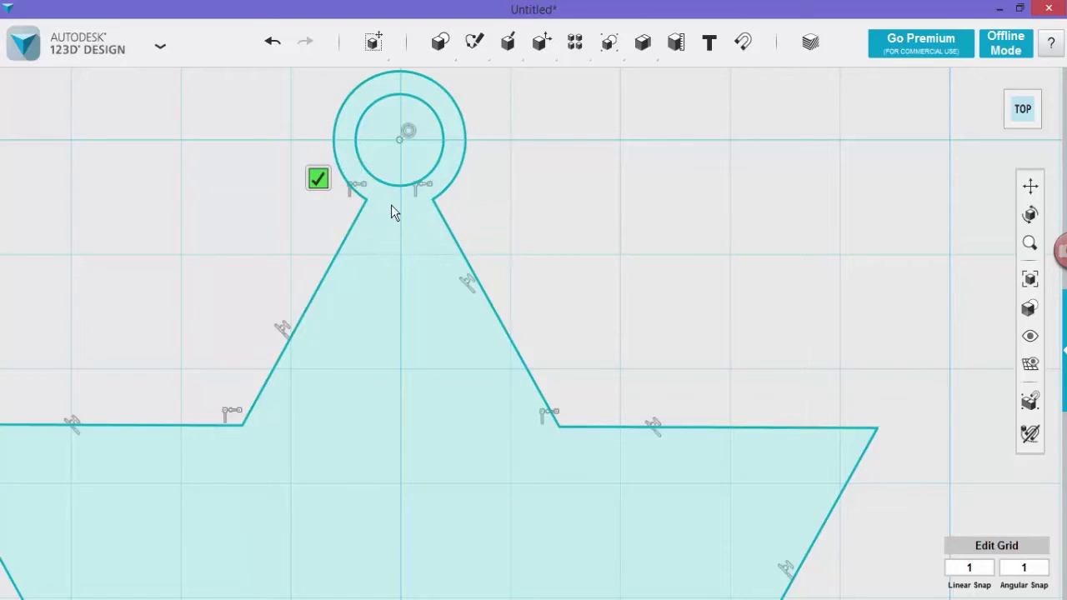
{"action": "left_click", "coordinate": [319, 180]}
{"action": "scroll", "coordinate": [600, 217], "scroll_direction": "down", "scroll_amount": 5}
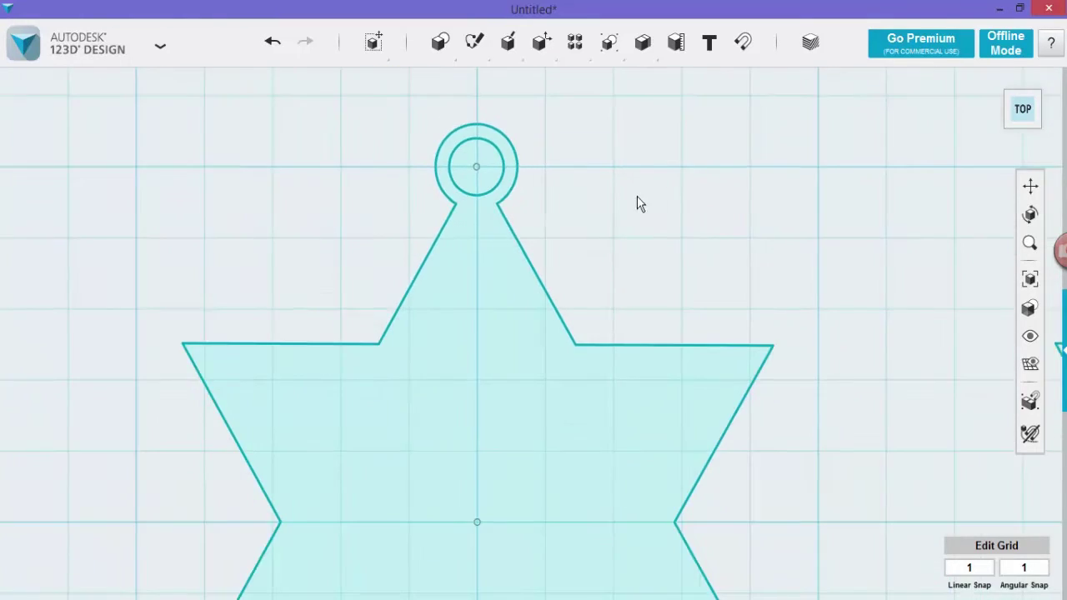
Extrude the original star profile together with its hanging ring by 4 mm, leaving the inner circle open as a hole.
{"action": "left_click", "coordinate": [1030, 279]}
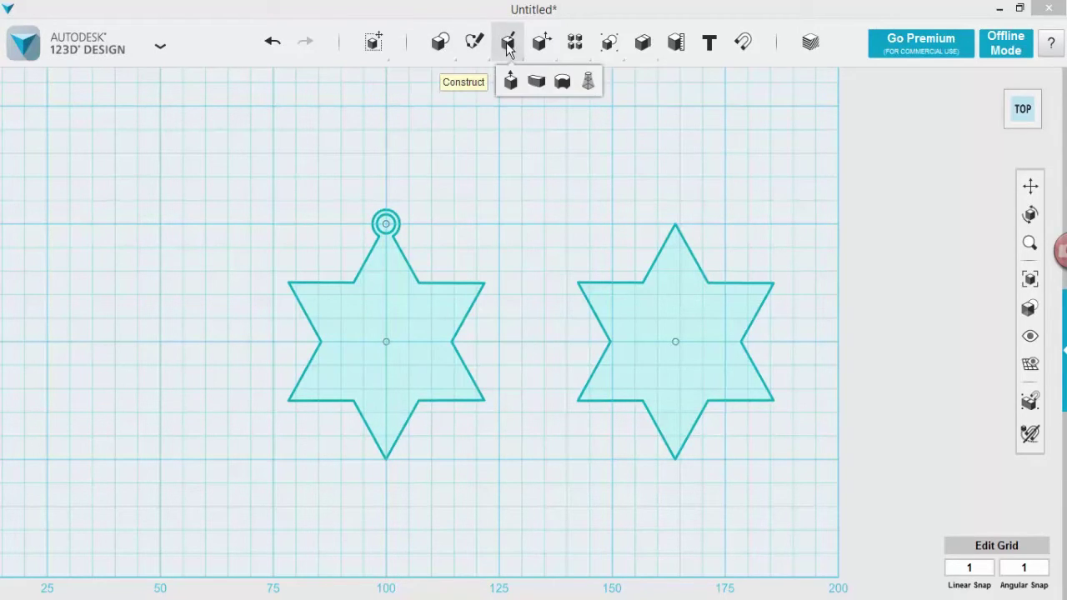
{"action": "left_click", "coordinate": [510, 83]}
{"action": "left_click", "coordinate": [419, 311]}
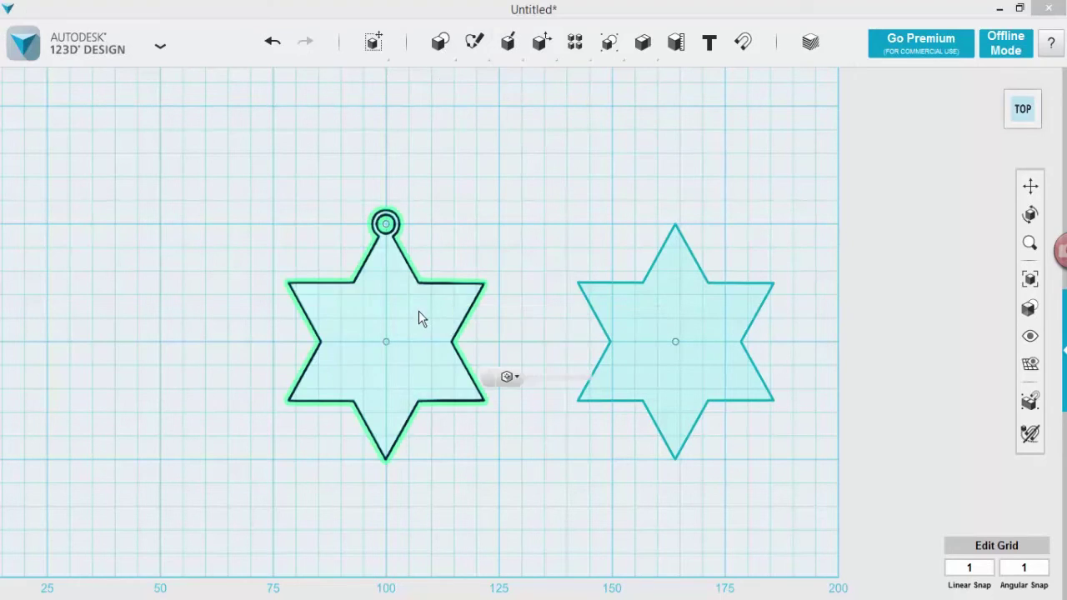
{"action": "type", "text": "4"}
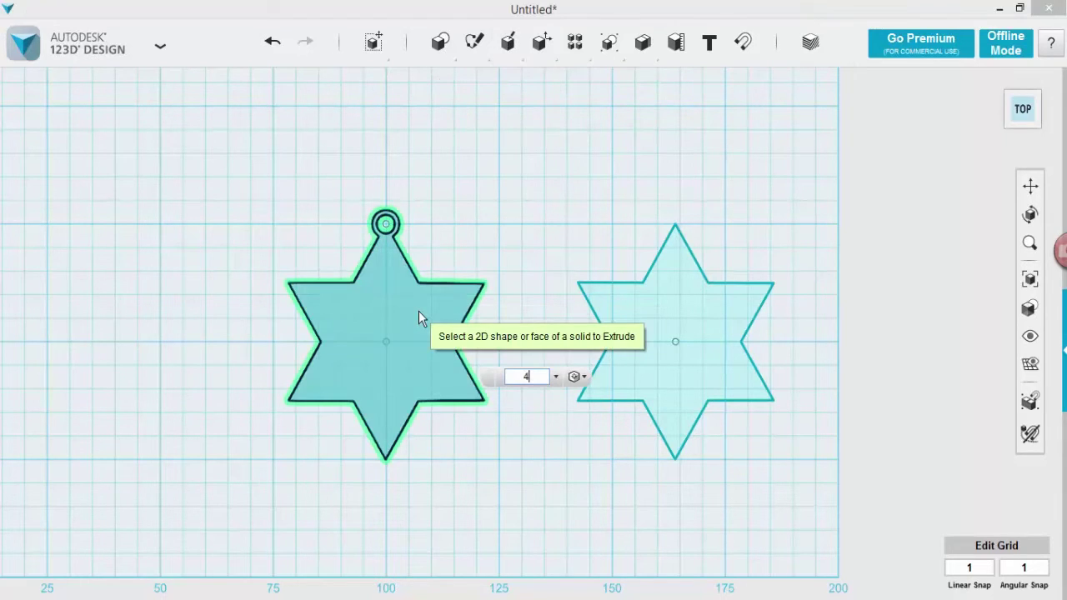
{"action": "key", "text": "Return"}
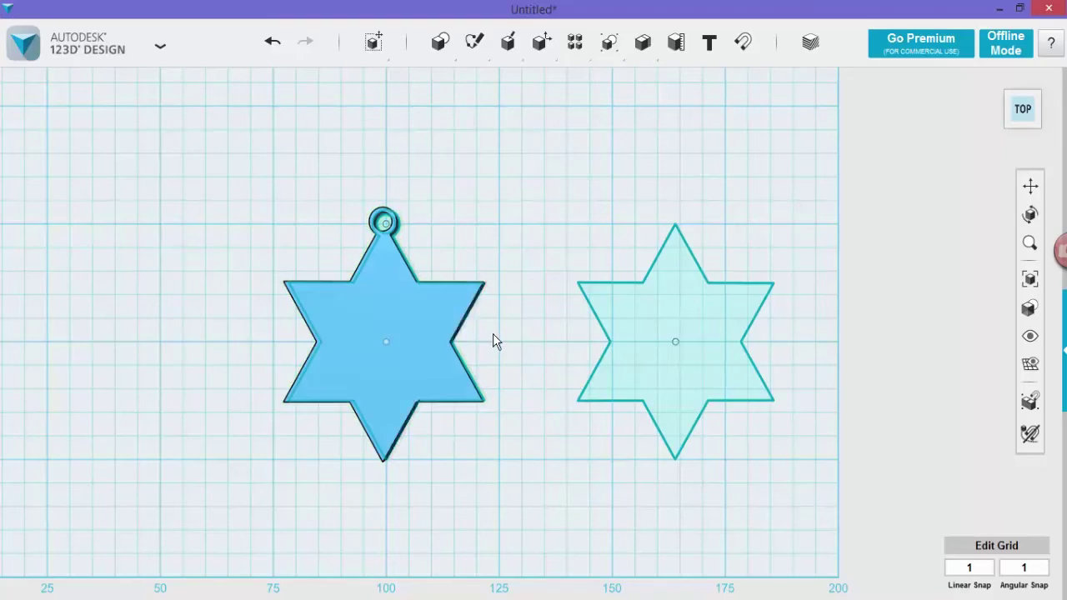
{"action": "right_click_drag", "start_coordinate": [546, 354], "coordinate": [509, 302]}
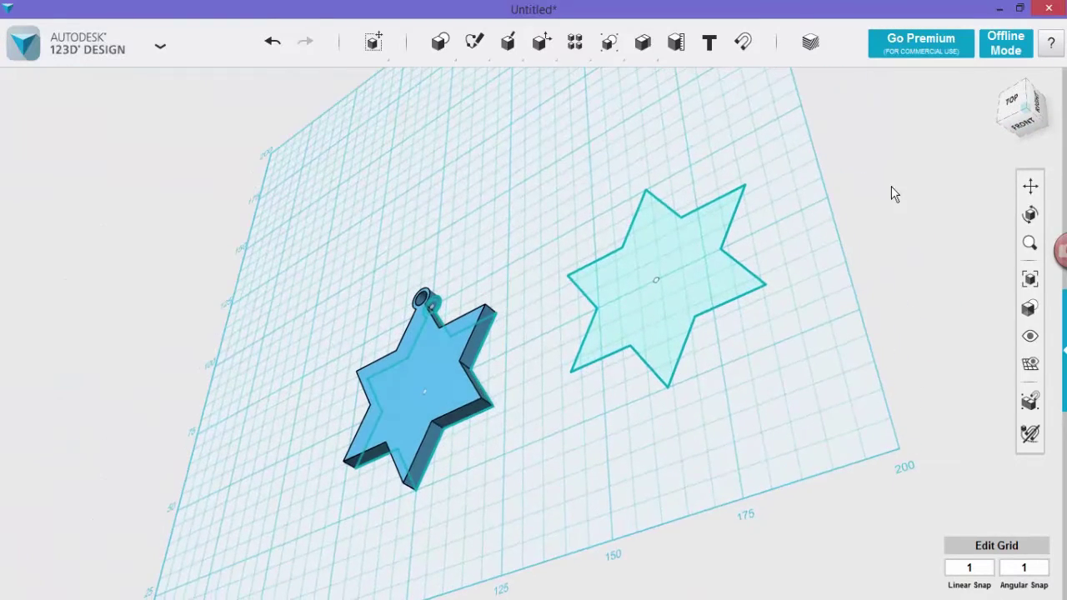
Scale the copied star sketch uniformly by a factor of 0.7.
{"action": "left_click", "coordinate": [1013, 107]}
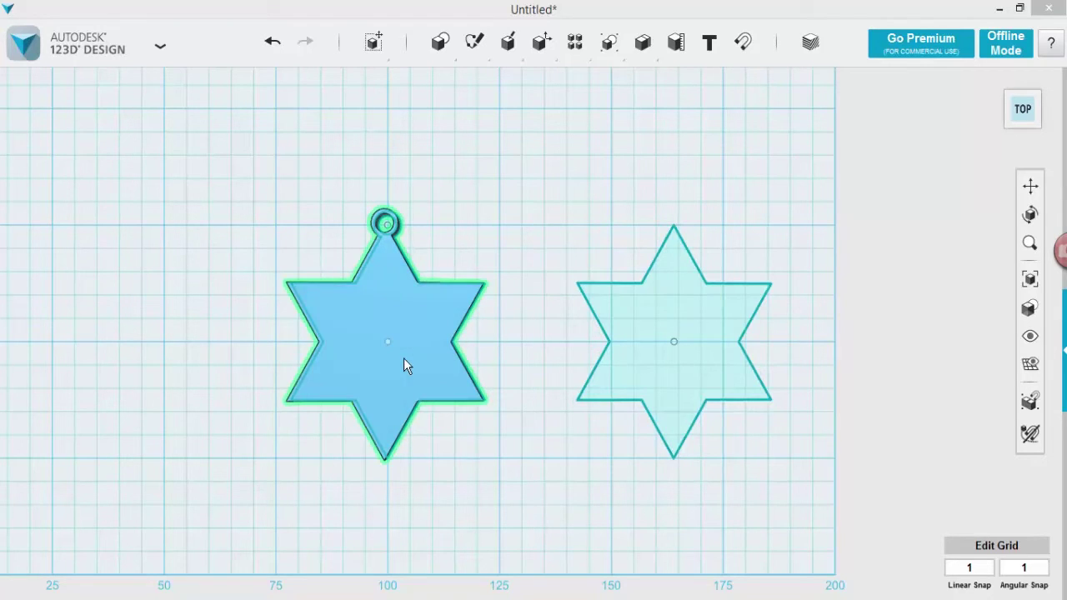
{"action": "left_click", "coordinate": [657, 307]}
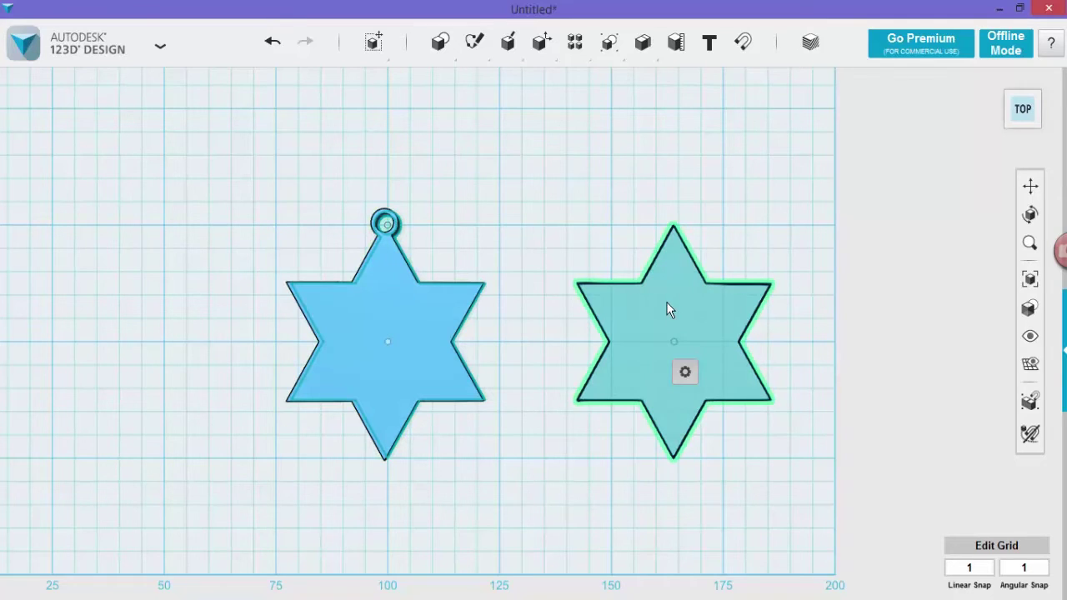
{"action": "mouse_move", "coordinate": [686, 371]}
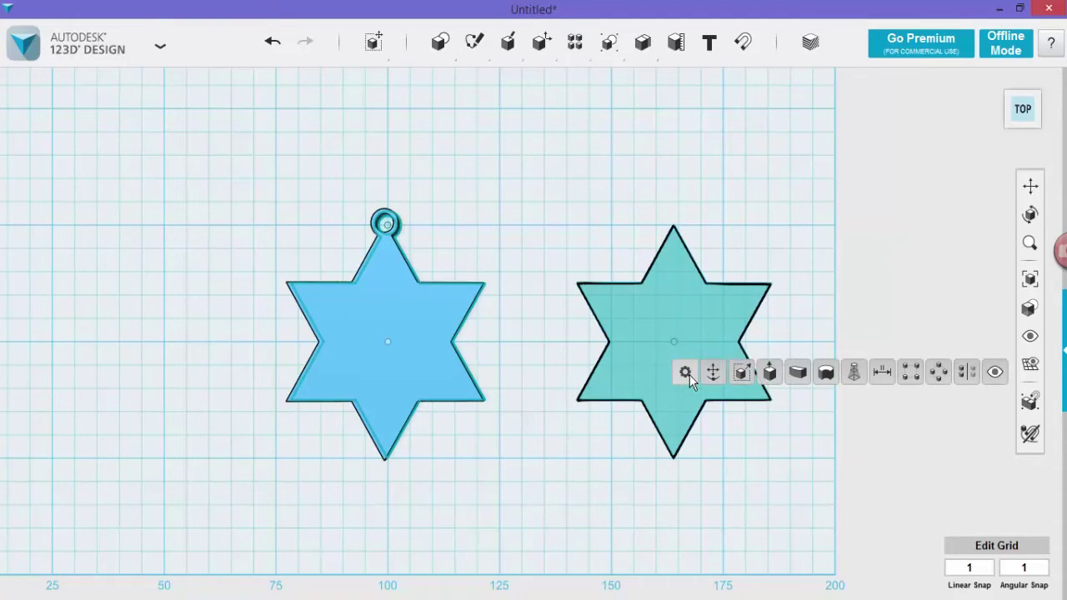
{"action": "left_click", "coordinate": [743, 374]}
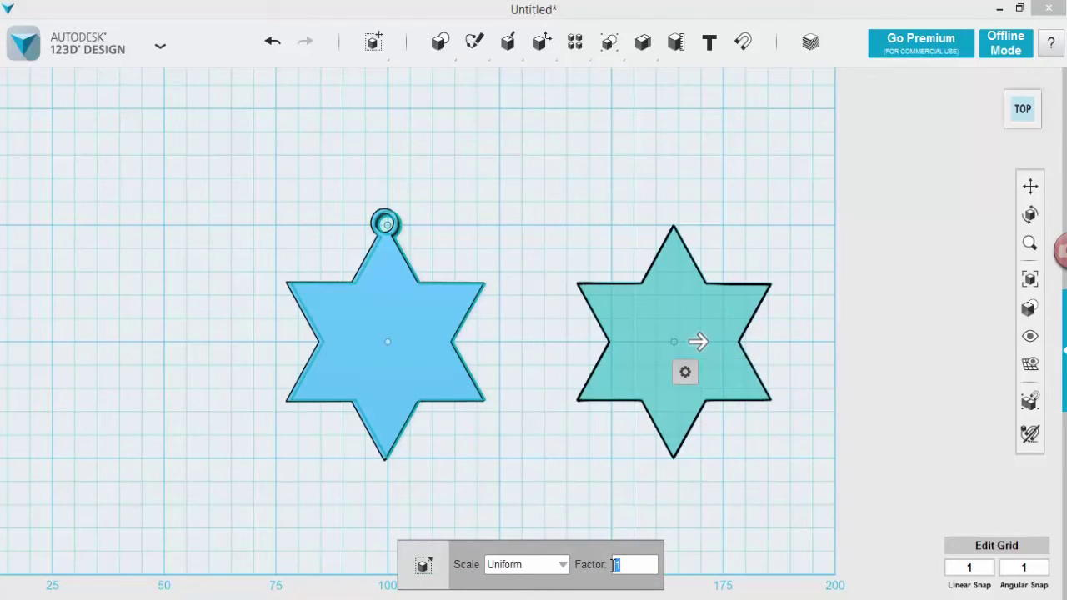
{"action": "type", "text": "0.7"}
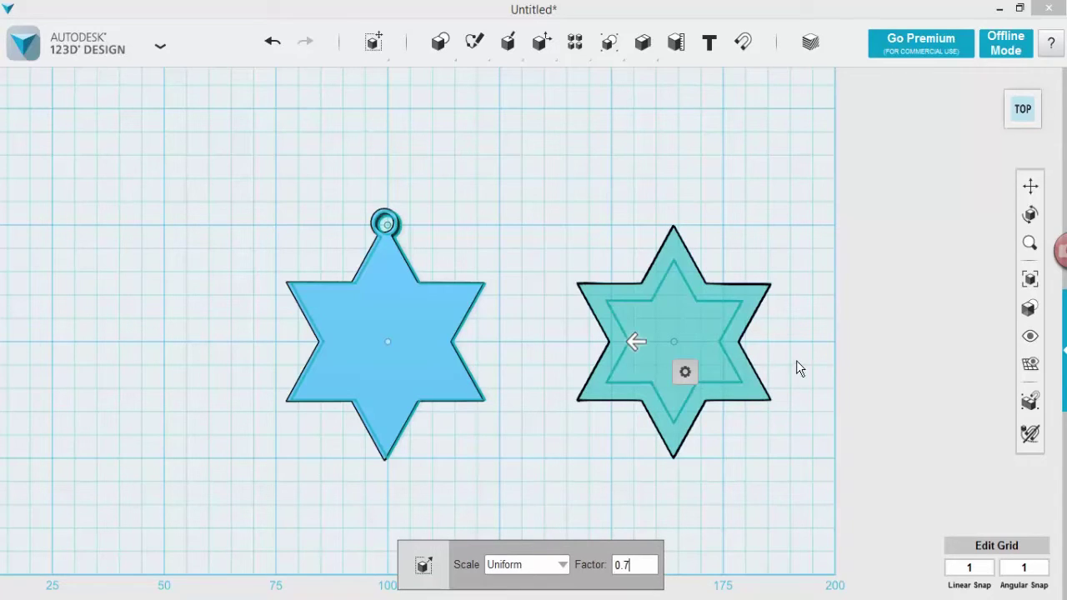
{"action": "key", "text": "Return"}
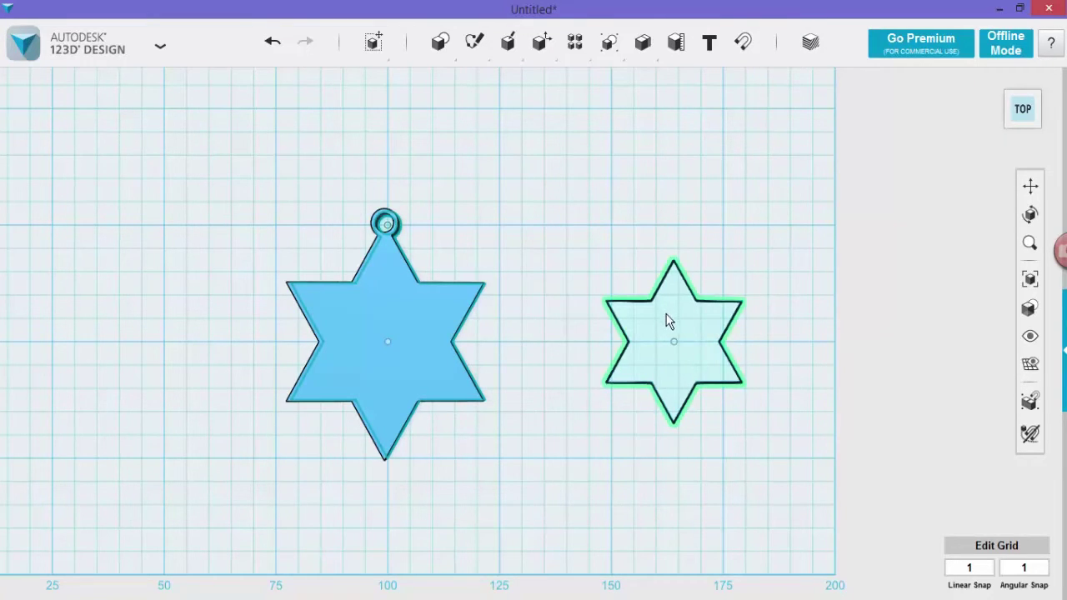
Copy the scaled star sketch and place the duplicate 48 mm directly above it on the grid.
{"action": "left_click", "coordinate": [679, 332]}
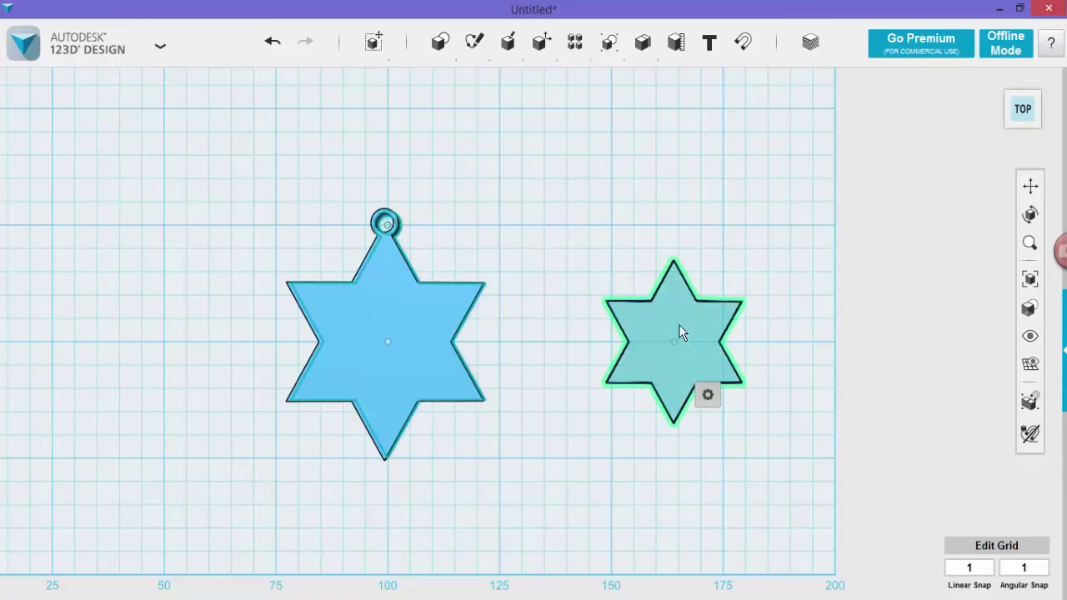
{"action": "key", "text": "ctrl+t"}
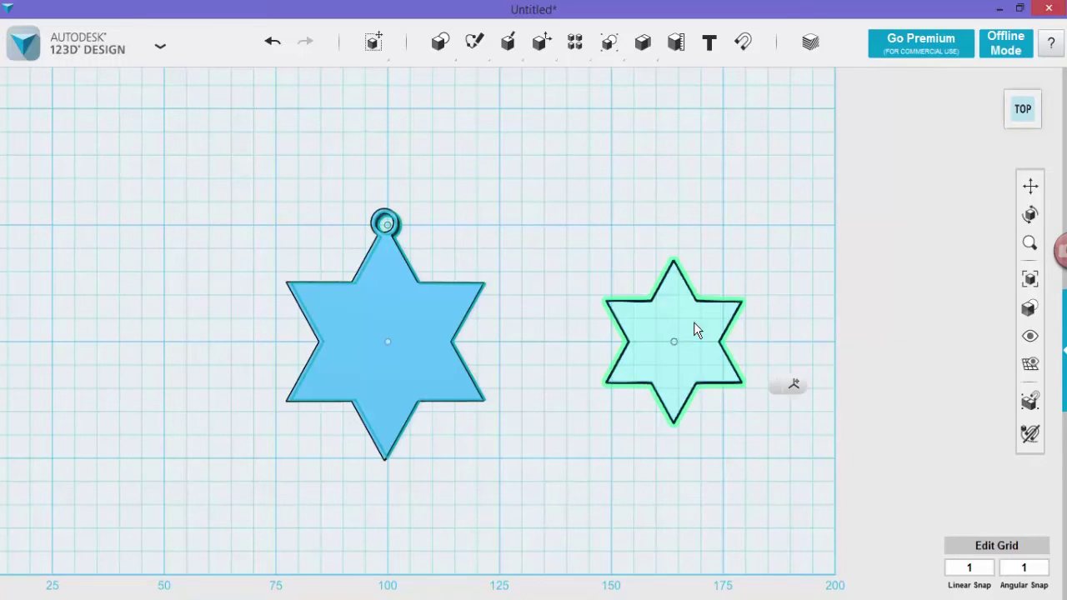
{"action": "left_click_drag", "start_coordinate": [674, 398], "coordinate": [675, 179]}
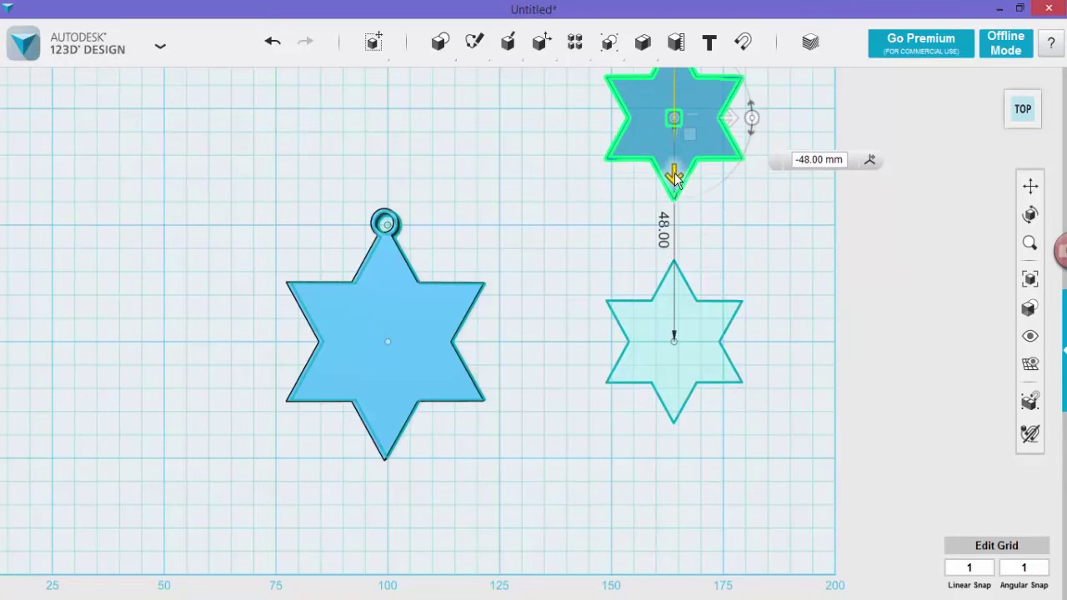
{"action": "left_click", "coordinate": [761, 208]}
{"action": "left_click", "coordinate": [779, 132]}
{"action": "left_click", "coordinate": [1032, 284]}
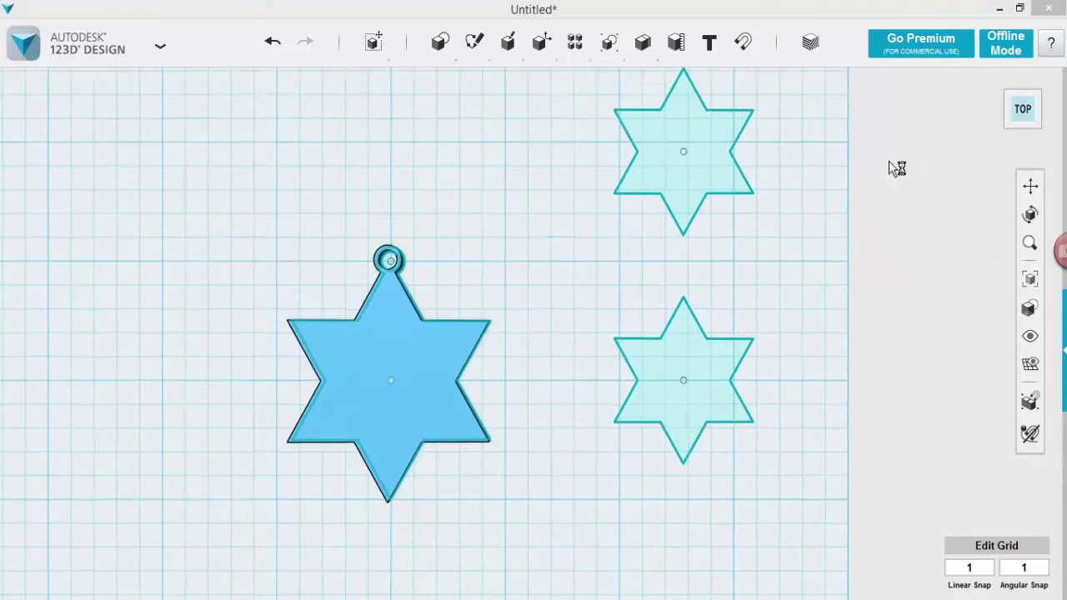
Scale the upper star sketch copy uniformly by a factor of 0.7.
{"action": "left_click", "coordinate": [708, 181]}
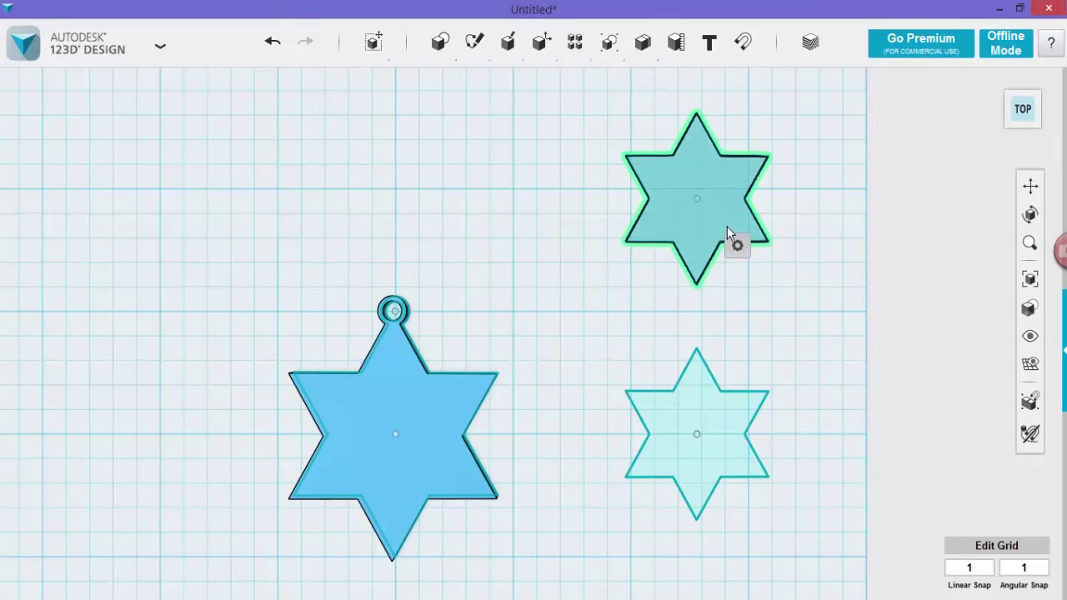
{"action": "mouse_move", "coordinate": [739, 247]}
{"action": "left_click", "coordinate": [795, 246]}
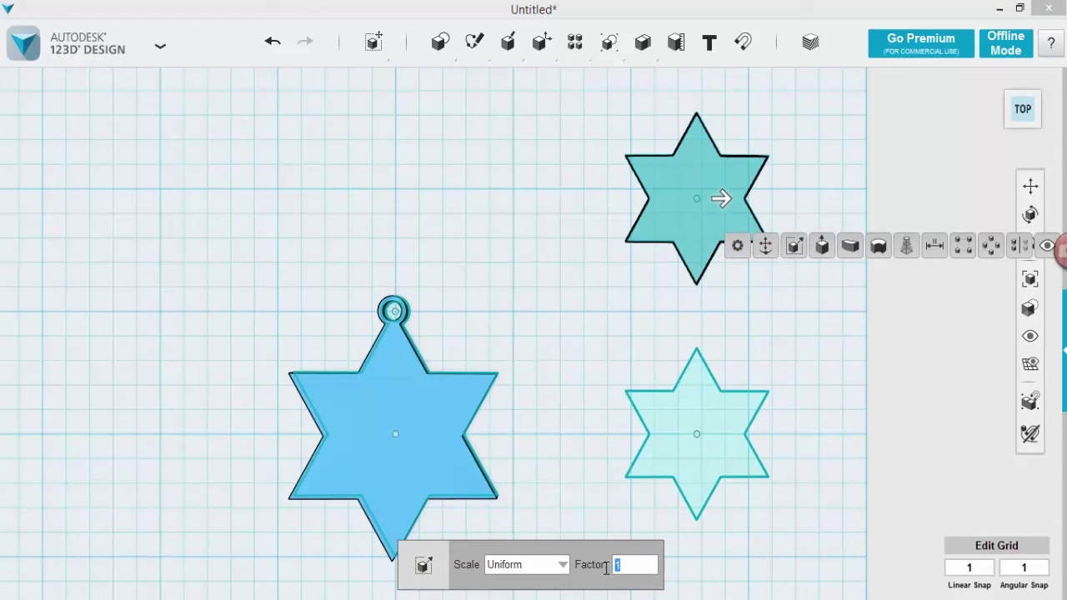
{"action": "type", "text": "0.7"}
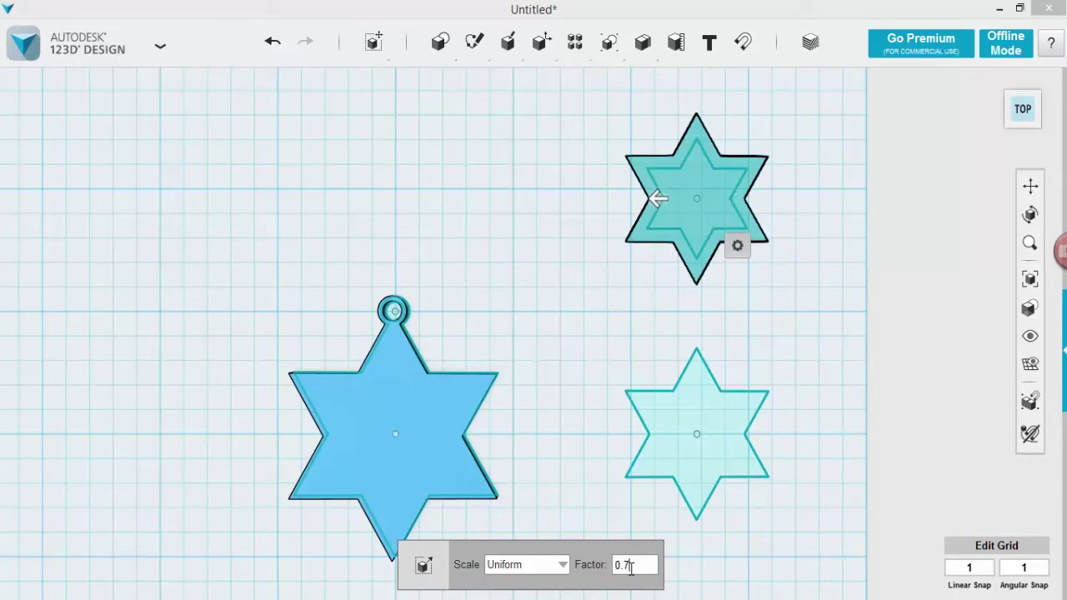
{"action": "left_click", "coordinate": [811, 238]}
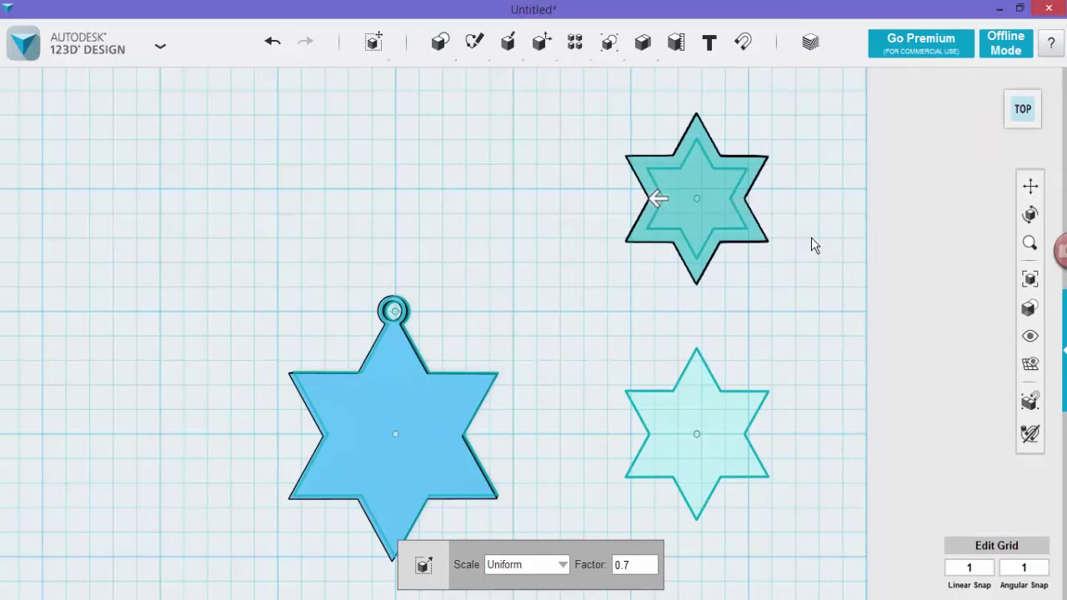
Copy the reduced upper star sketch and place the duplicate 38 mm to its left.
{"action": "left_click", "coordinate": [722, 189]}
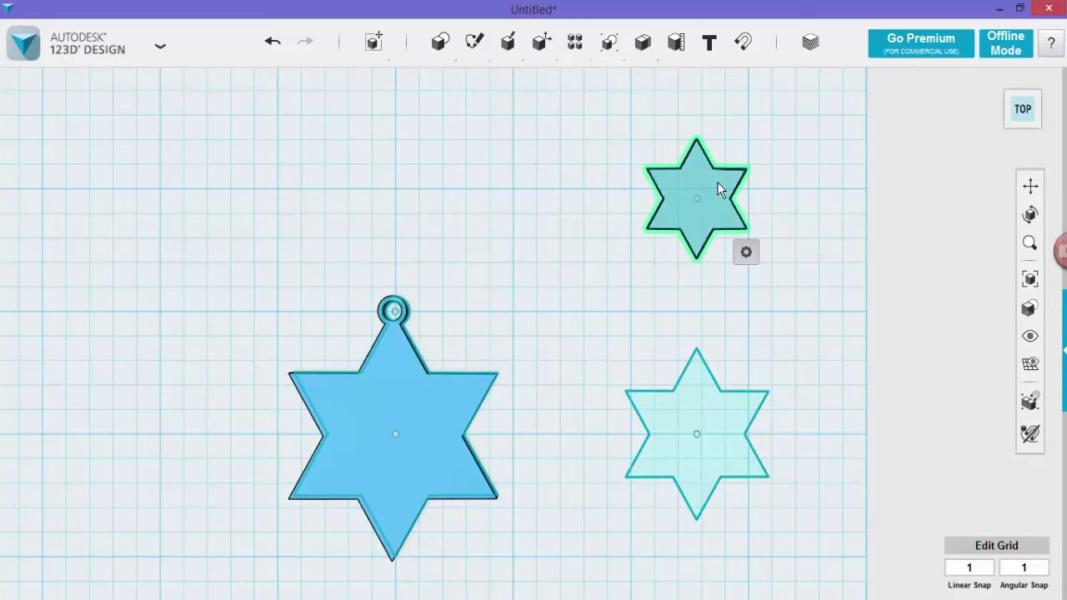
{"action": "key", "text": "ctrl+c"}
{"action": "key", "text": "ctrl+v"}
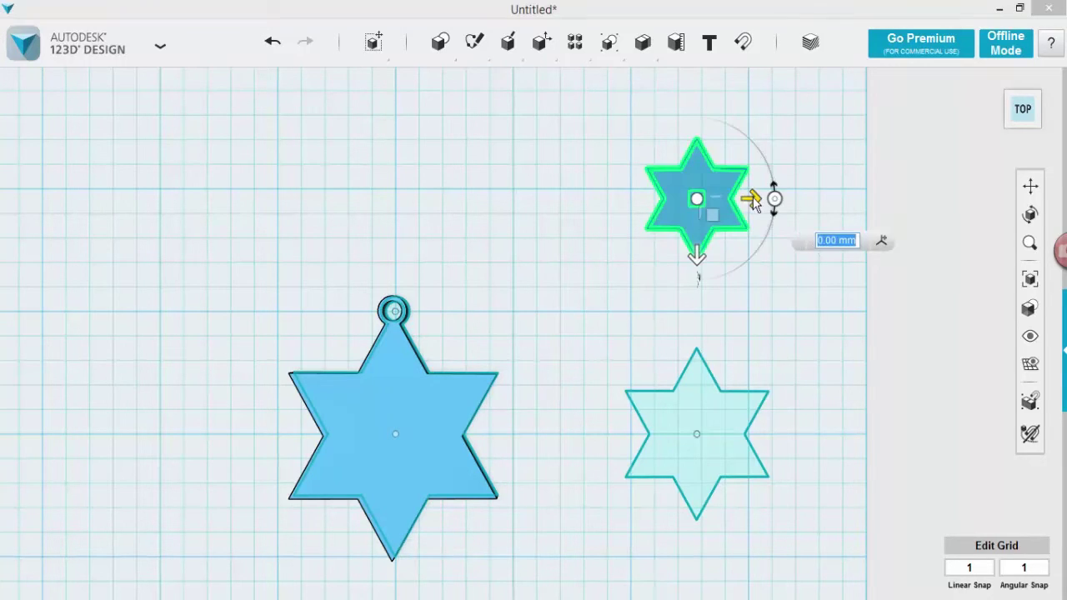
{"action": "left_click_drag", "start_coordinate": [745, 197], "coordinate": [574, 208]}
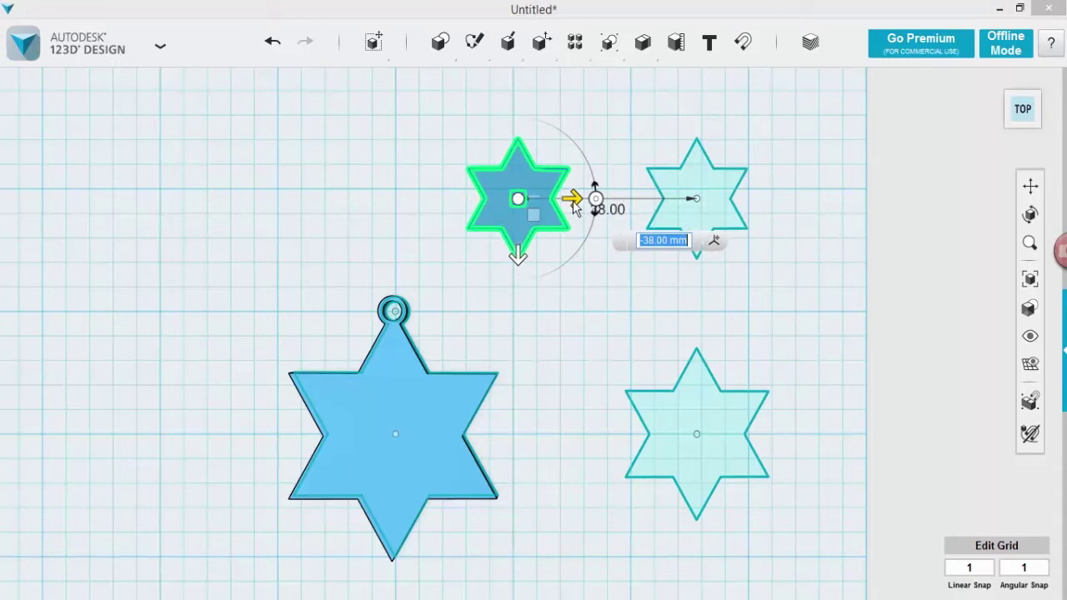
{"action": "left_click", "coordinate": [600, 305]}
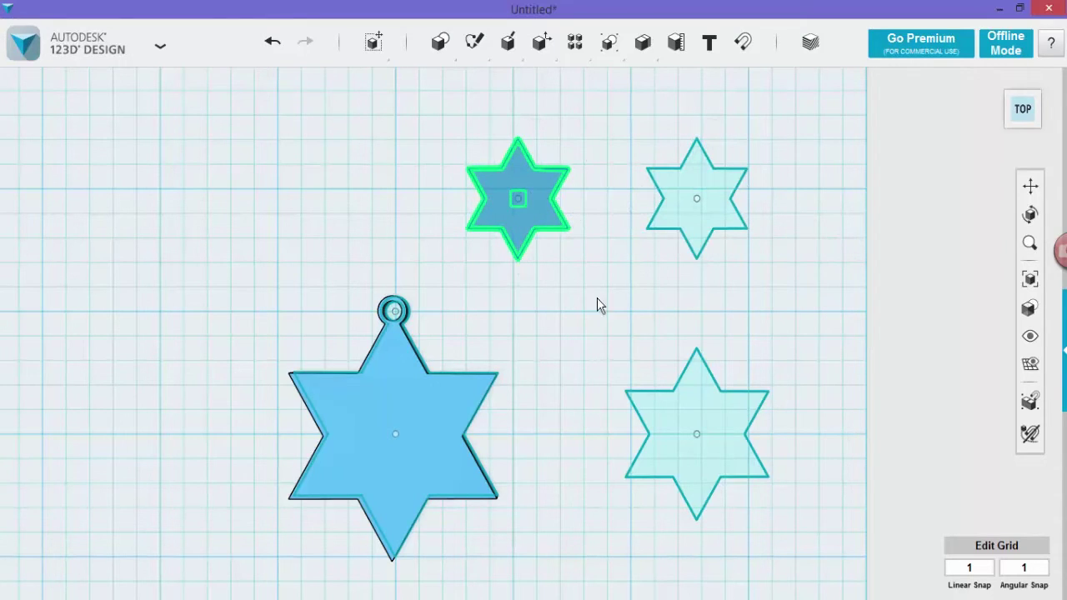
Scale the new left-hand star sketch uniformly by a factor of 0.5.
{"action": "left_click", "coordinate": [528, 188]}
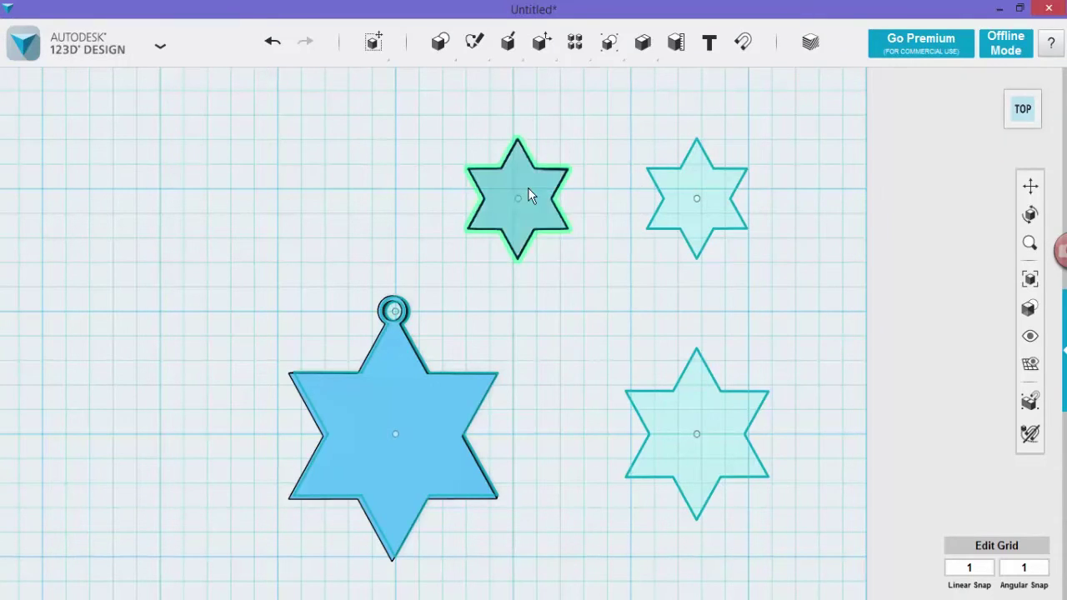
{"action": "mouse_move", "coordinate": [552, 255]}
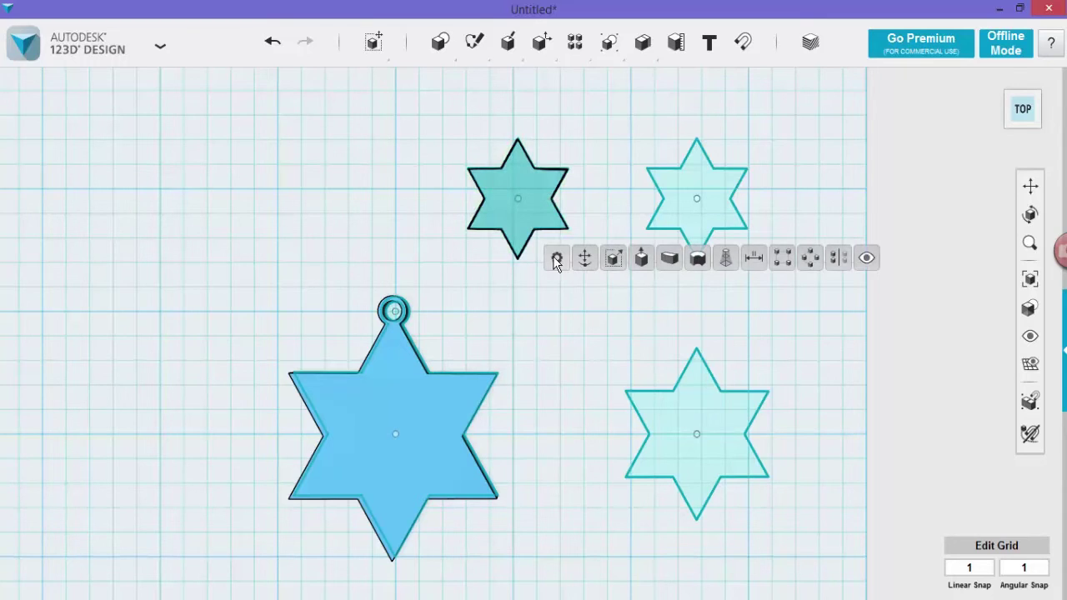
{"action": "left_click", "coordinate": [617, 258]}
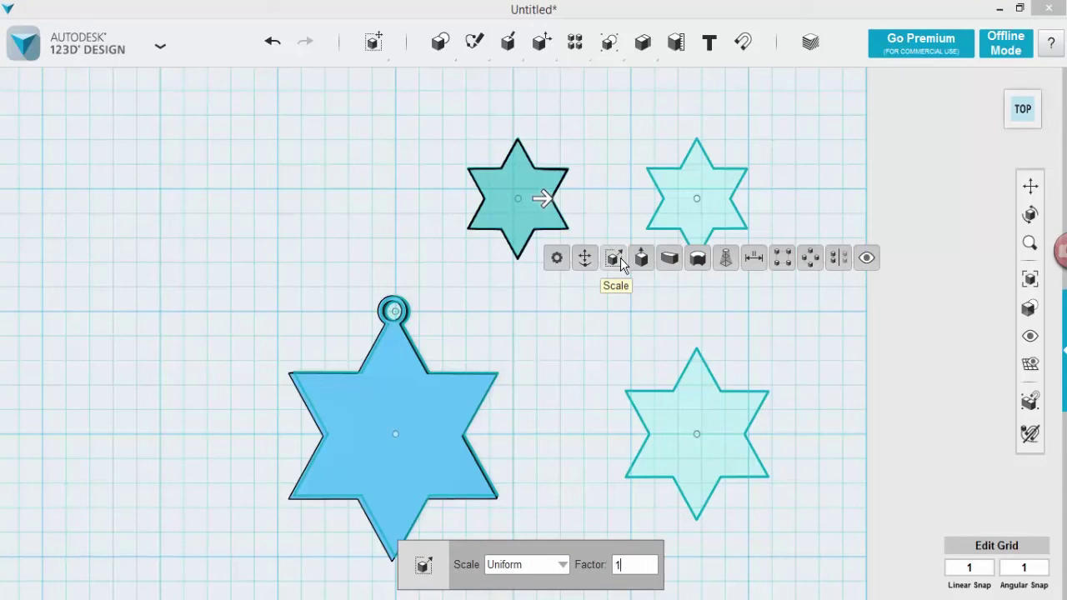
{"action": "type", "text": "0.5"}
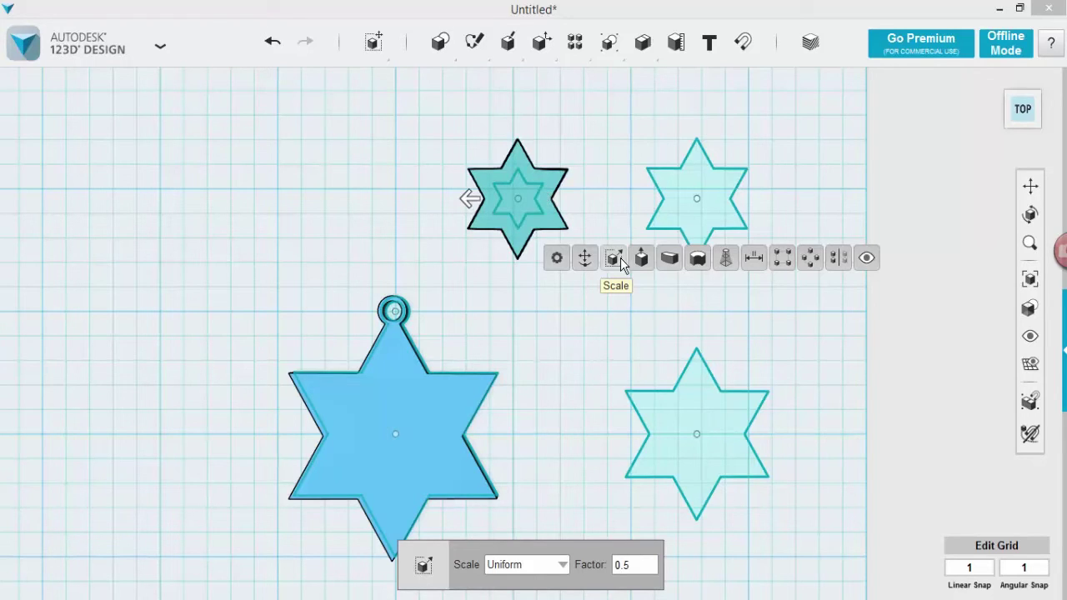
{"action": "left_click", "coordinate": [592, 181]}
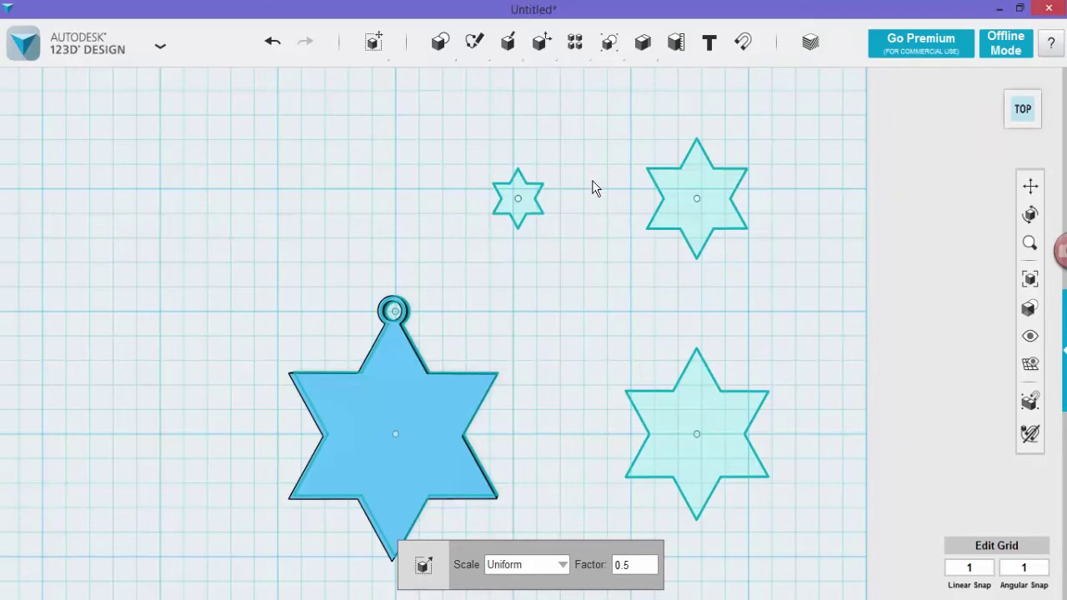
Copy the smallest star sketch and place the duplicate directly below it, clear of the original.
{"action": "left_click", "coordinate": [518, 193]}
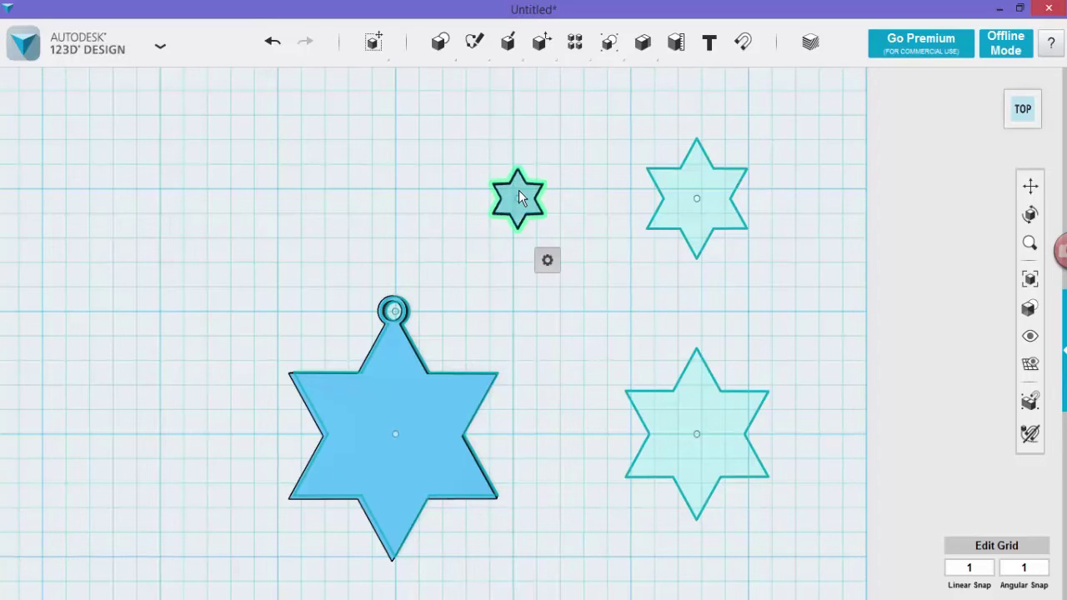
{"action": "key", "text": "ctrl+t"}
{"action": "left_click_drag", "start_coordinate": [518, 255], "coordinate": [521, 326]}
{"action": "left_click", "coordinate": [631, 269]}
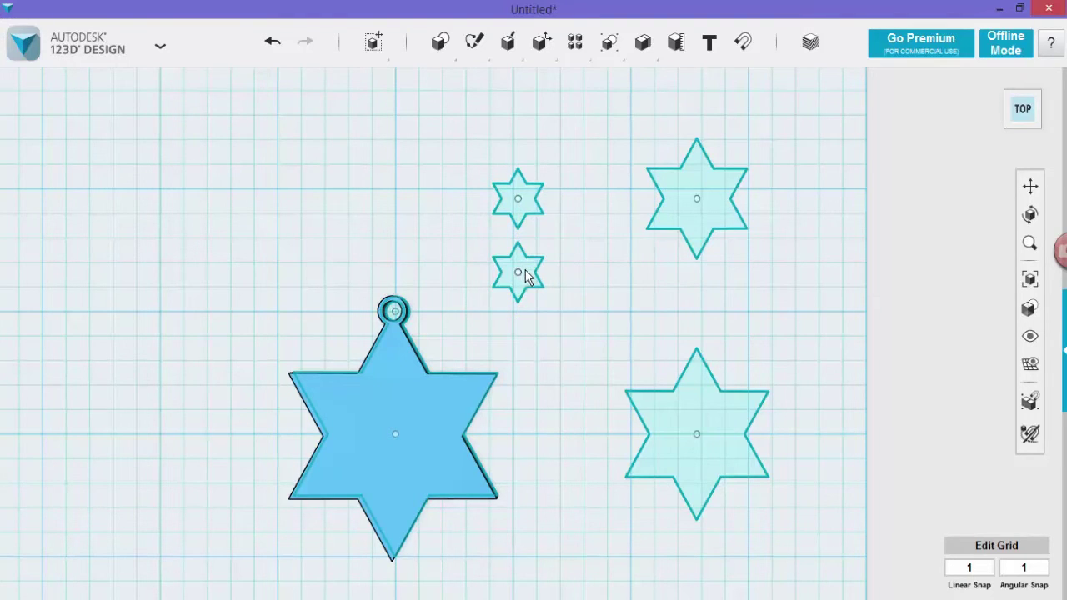
Scale the lower of the two small star sketches uniformly by a factor of 0.5.
{"action": "scroll", "coordinate": [525, 272], "scroll_direction": "up", "scroll_amount": 5}
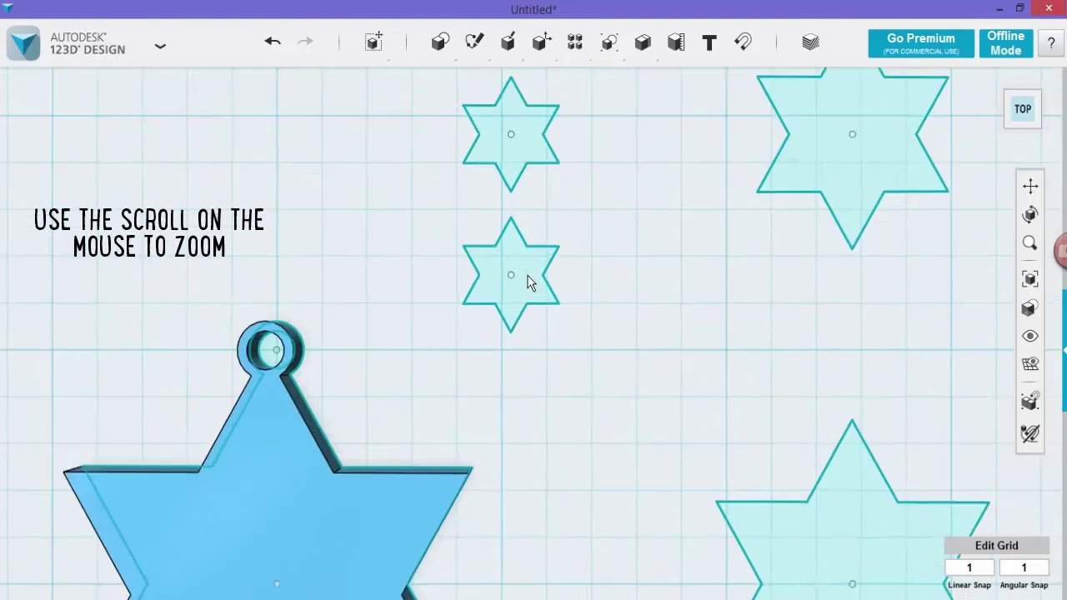
{"action": "scroll", "coordinate": [525, 272], "scroll_direction": "up", "scroll_amount": 1}
{"action": "left_click", "coordinate": [523, 267]}
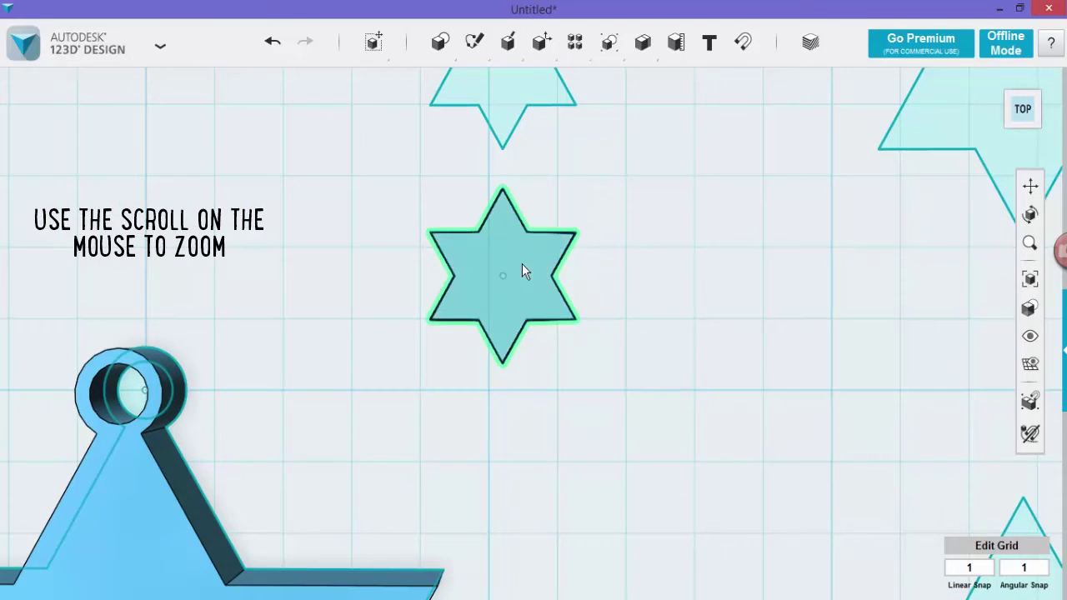
{"action": "mouse_move", "coordinate": [550, 334]}
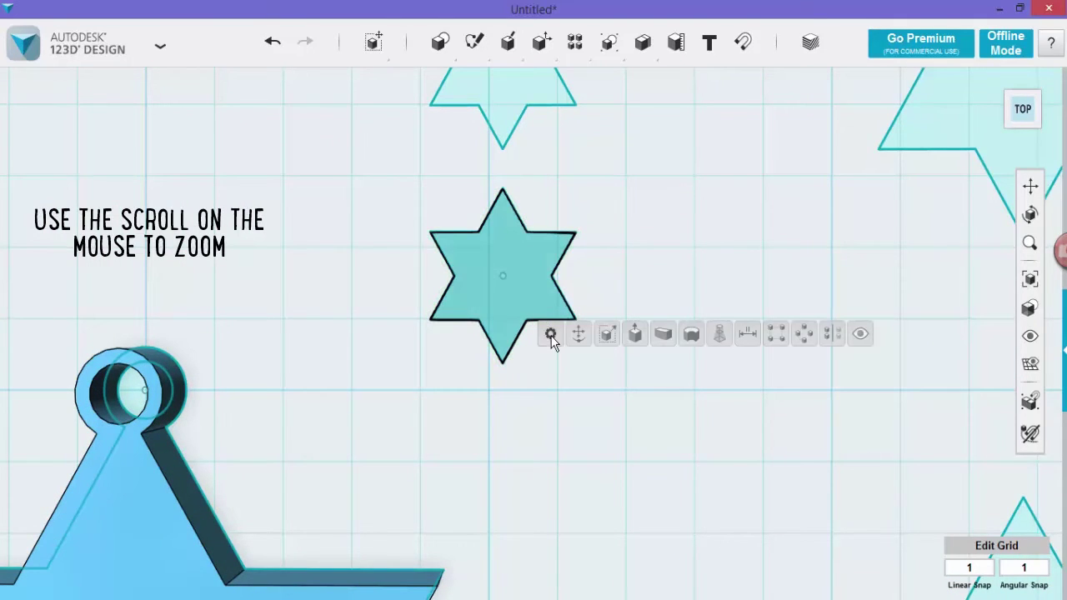
{"action": "left_click", "coordinate": [606, 335]}
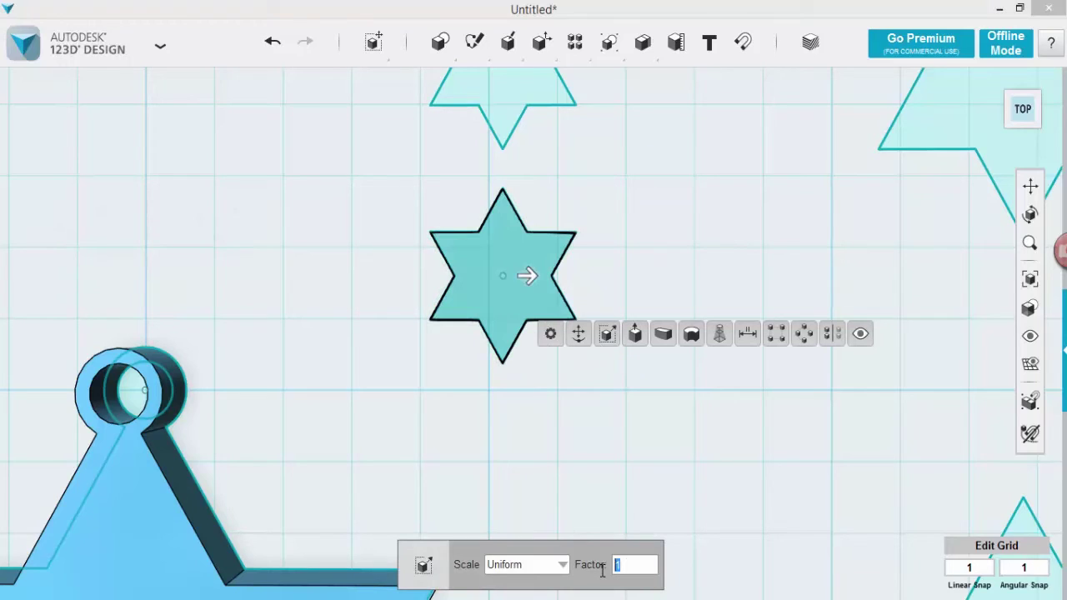
{"action": "type", "text": "5"}
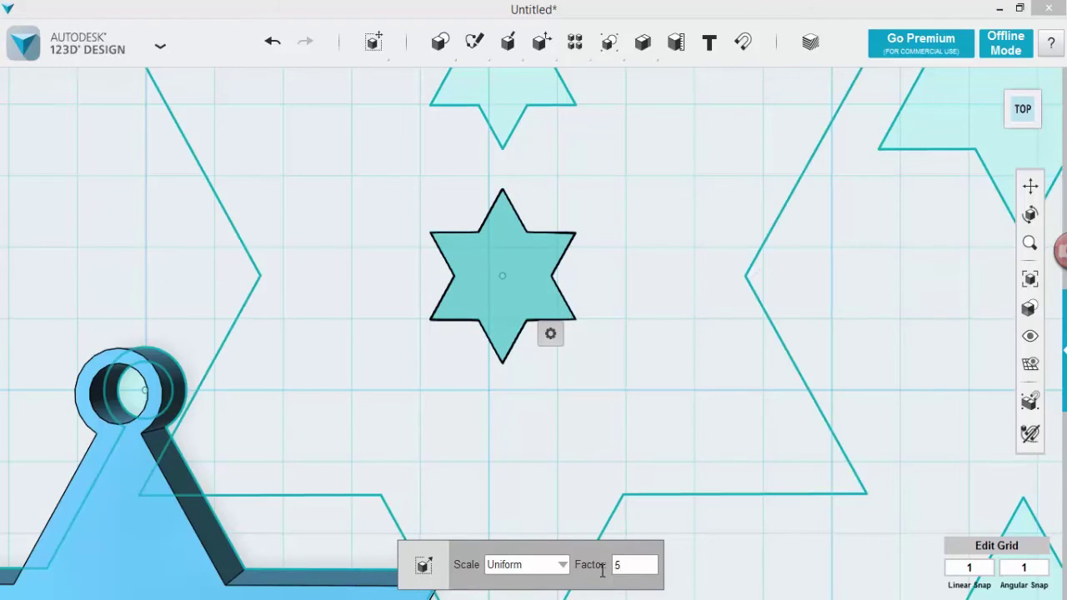
{"action": "key", "text": "BackSpace"}
{"action": "type", "text": "0.5"}
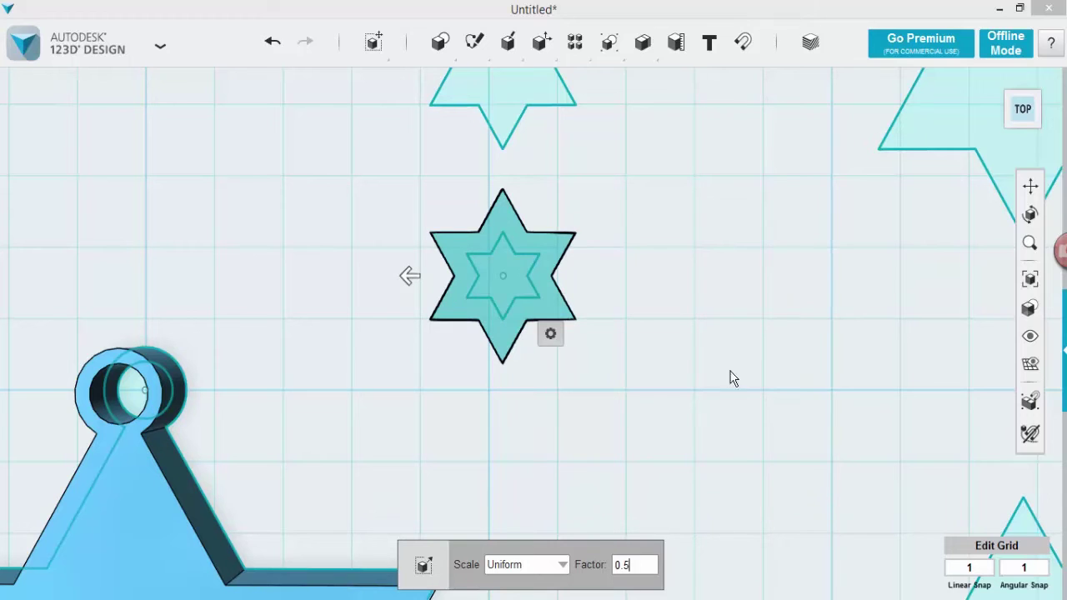
{"action": "key", "text": "Return"}
Extrude the largest star sketch beside the badge by 1 mm.
{"action": "scroll", "coordinate": [683, 279], "scroll_direction": "down", "scroll_amount": 5}
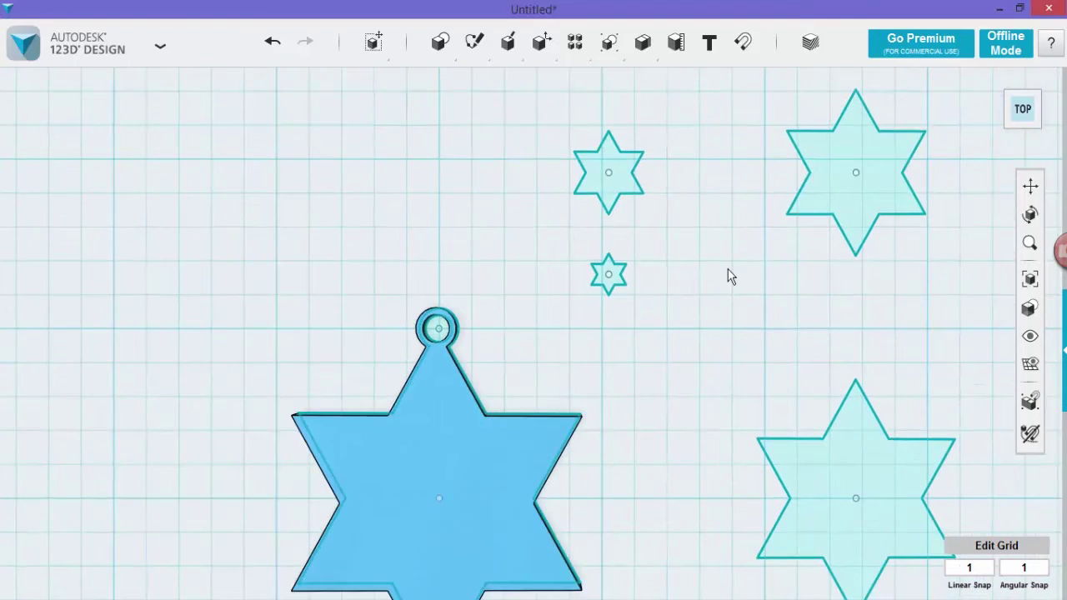
{"action": "scroll", "coordinate": [727, 278], "scroll_direction": "down", "scroll_amount": 2}
{"action": "left_click", "coordinate": [1038, 283]}
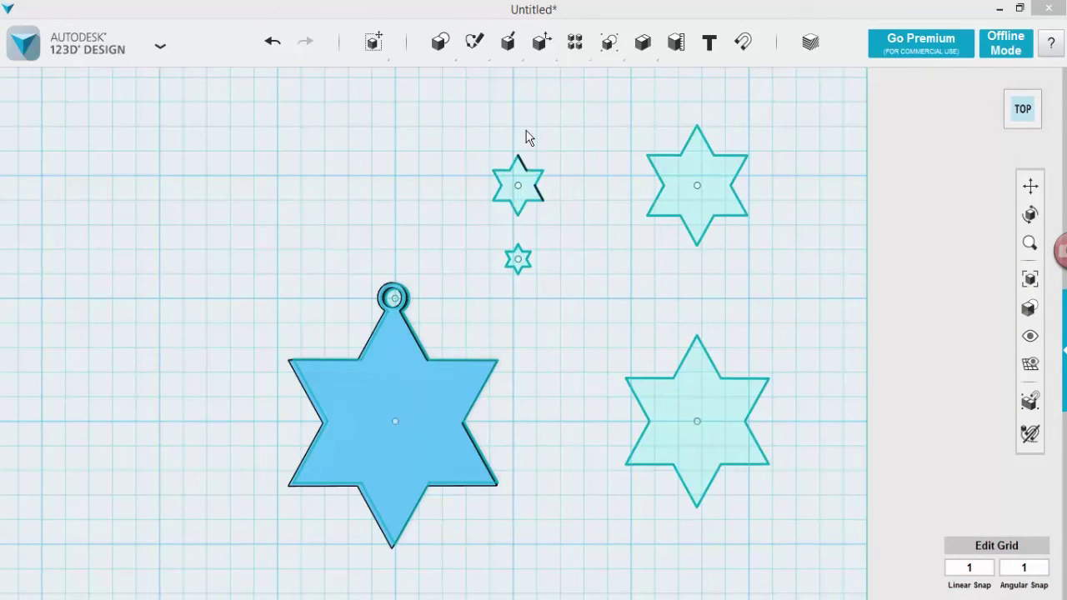
{"action": "mouse_move", "coordinate": [508, 46]}
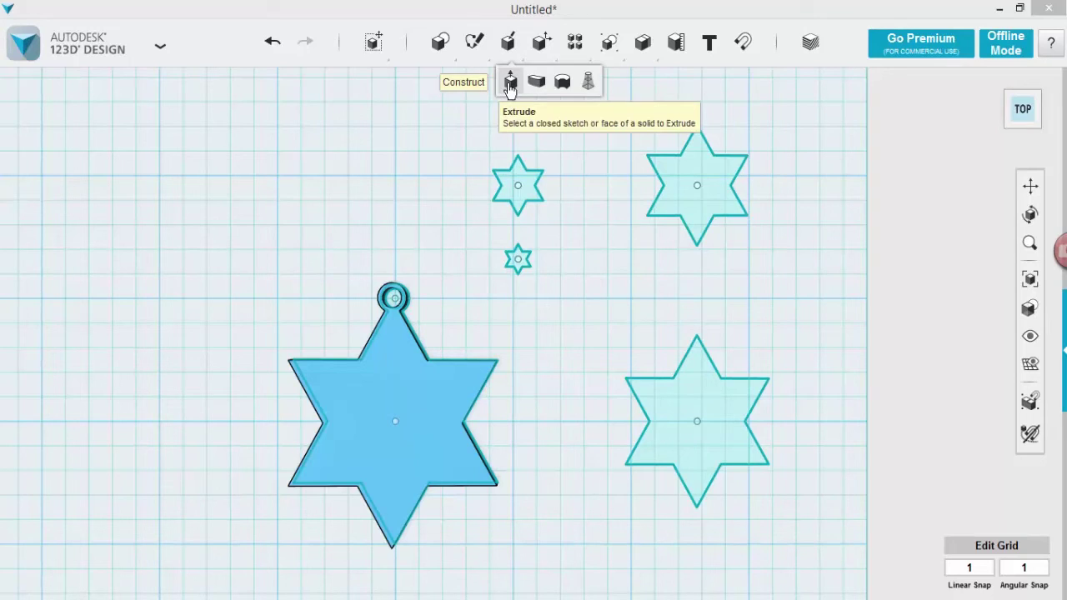
{"action": "left_click", "coordinate": [510, 83]}
{"action": "left_click", "coordinate": [708, 400]}
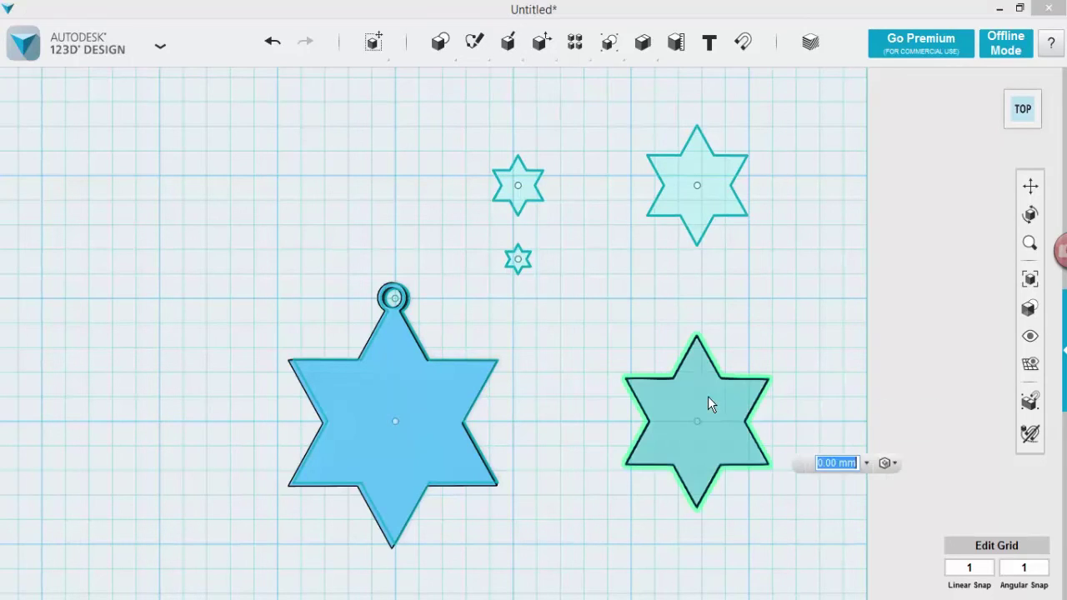
{"action": "type", "text": "1"}
{"action": "key", "text": "Return"}
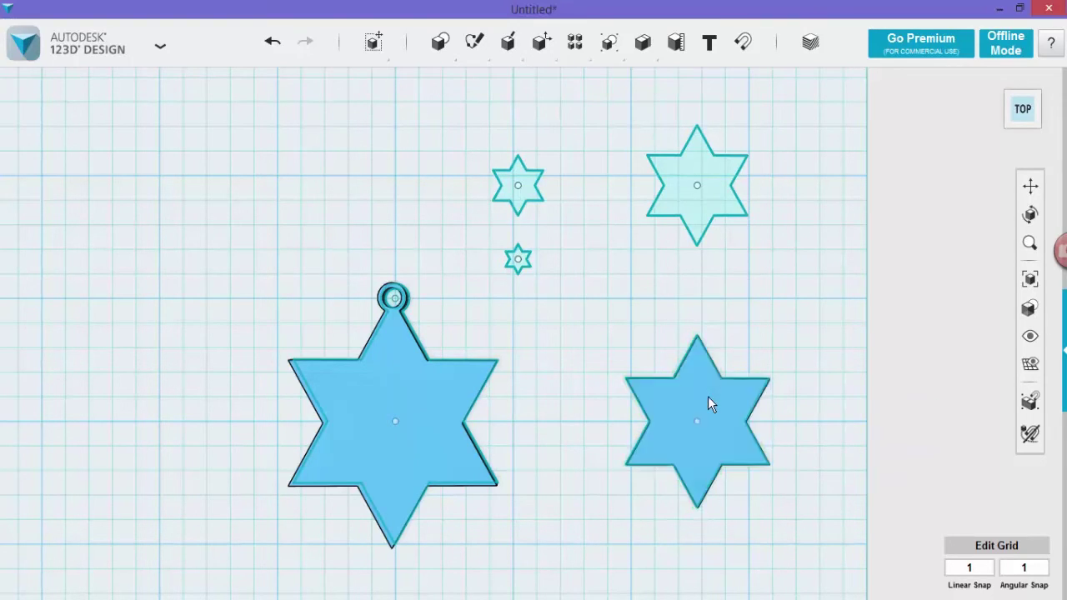
Extrude the second-largest star sketch, above the 1 mm star, by 2 mm.
{"action": "mouse_move", "coordinate": [508, 44]}
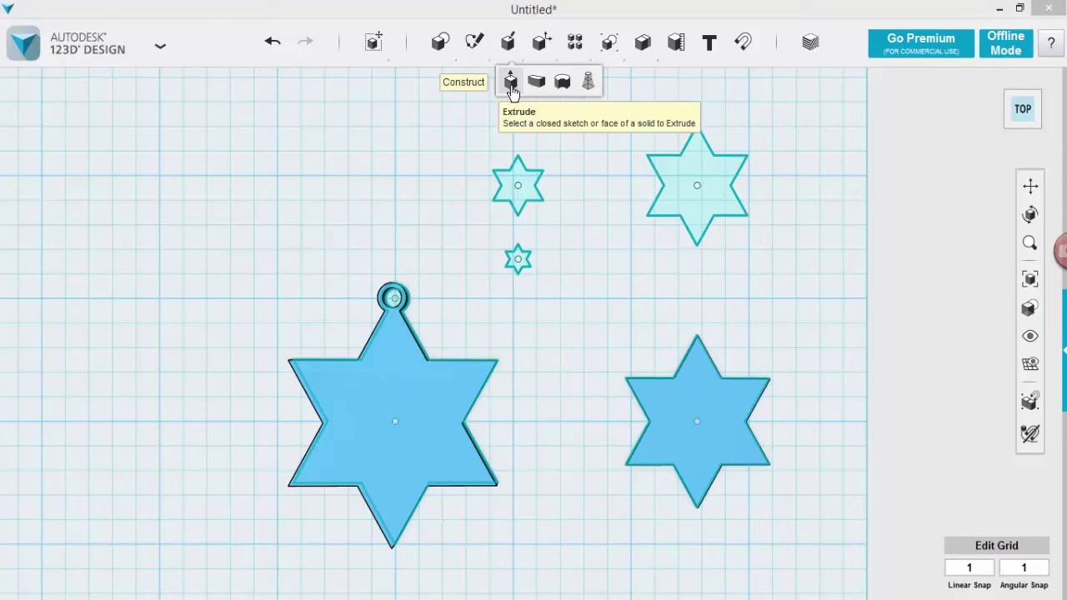
{"action": "left_click", "coordinate": [511, 85]}
{"action": "left_click", "coordinate": [703, 171]}
{"action": "type", "text": "2"}
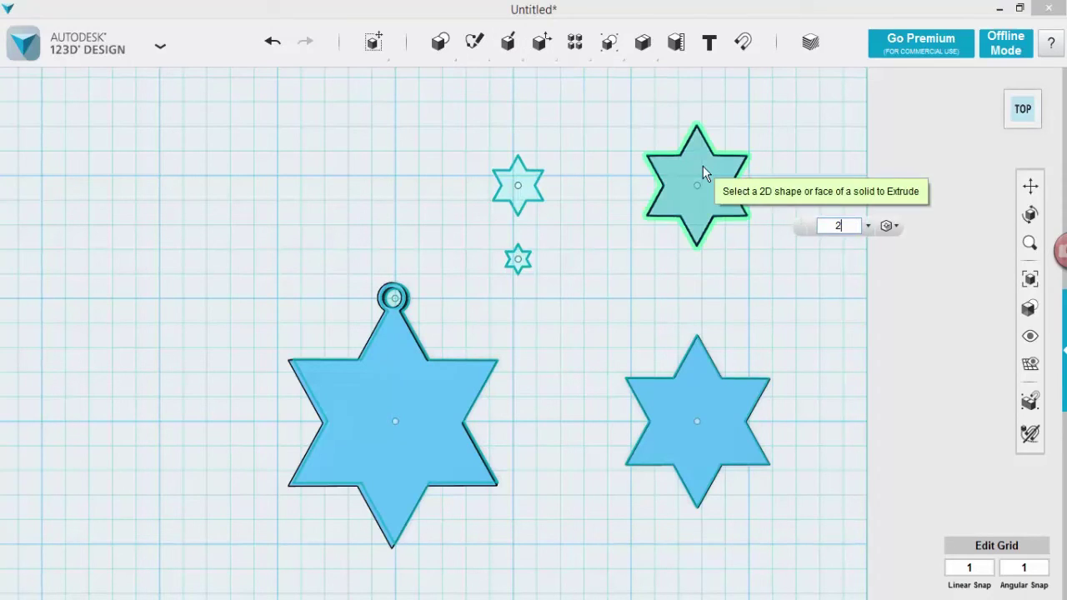
{"action": "key", "text": "Return"}
Extrude the upper of the two small star sketches by 2 mm.
{"action": "mouse_move", "coordinate": [510, 41]}
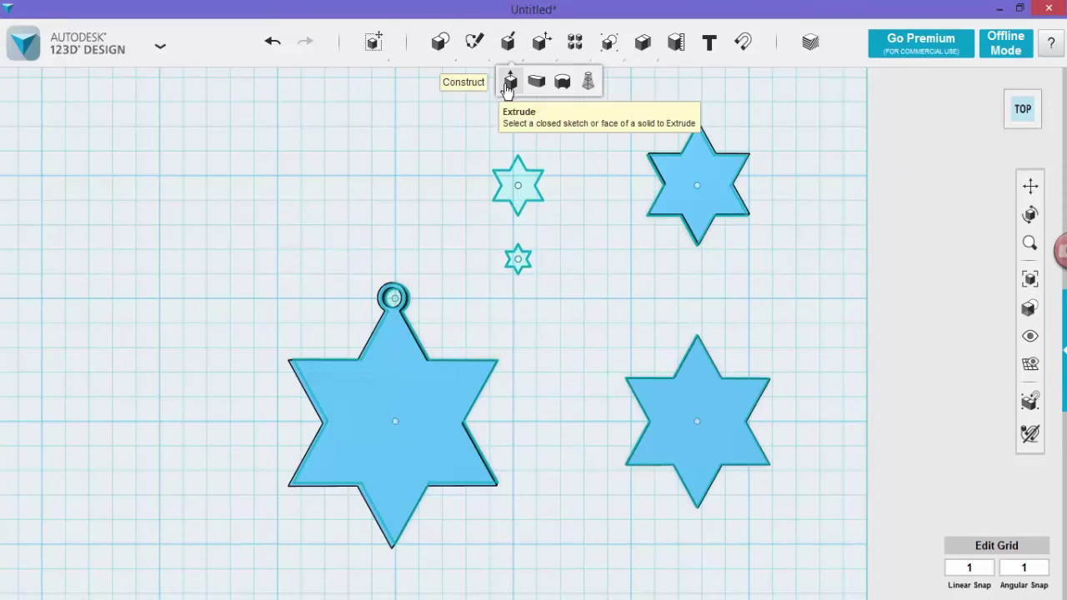
{"action": "left_click", "coordinate": [509, 84]}
{"action": "left_click", "coordinate": [525, 184]}
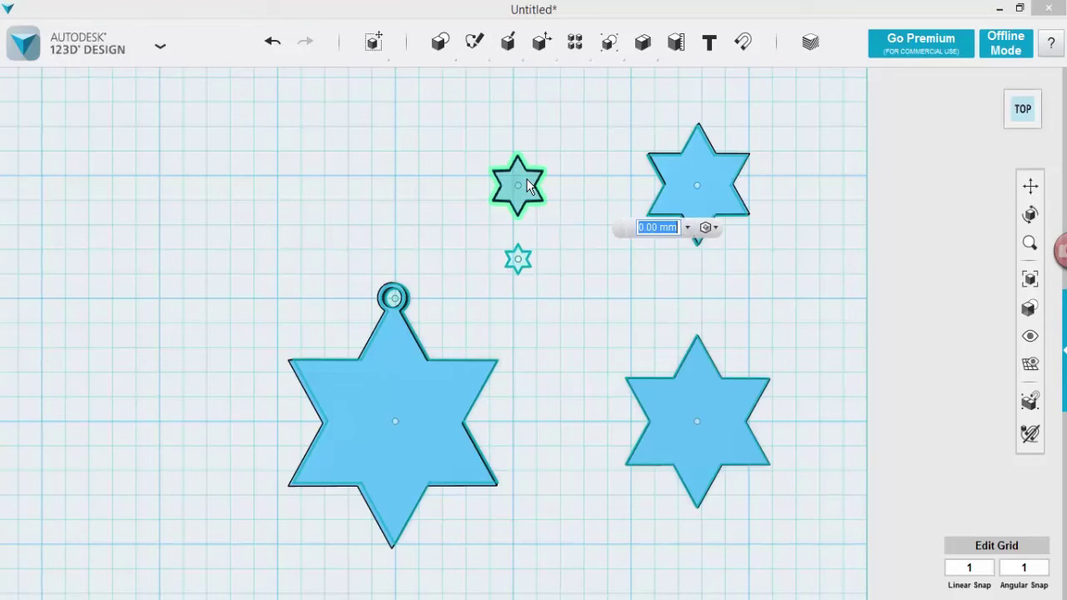
{"action": "type", "text": "2"}
{"action": "key", "text": "Return"}
Extrude the smallest star sketch, below the other small star, by 4 mm.
{"action": "mouse_move", "coordinate": [509, 42]}
{"action": "left_click", "coordinate": [509, 83]}
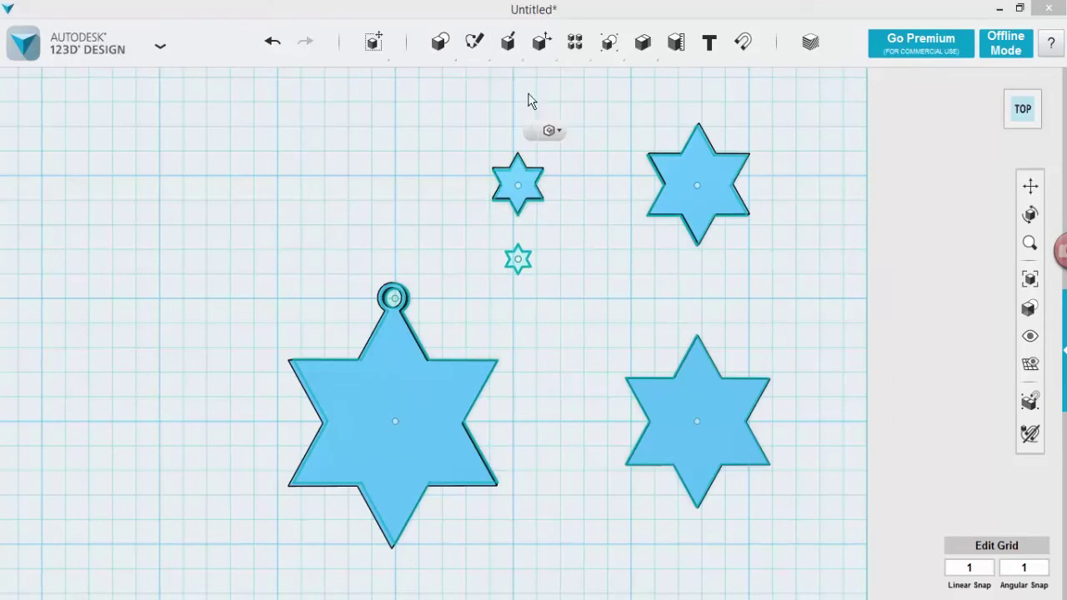
{"action": "left_click", "coordinate": [524, 261]}
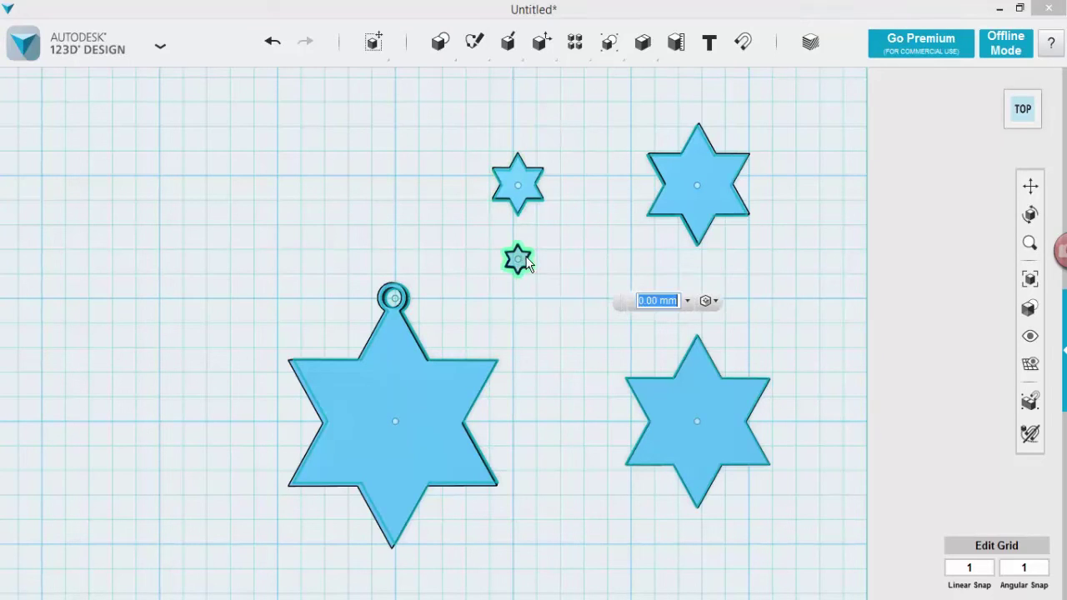
{"action": "type", "text": "4"}
{"action": "key", "text": "Return"}
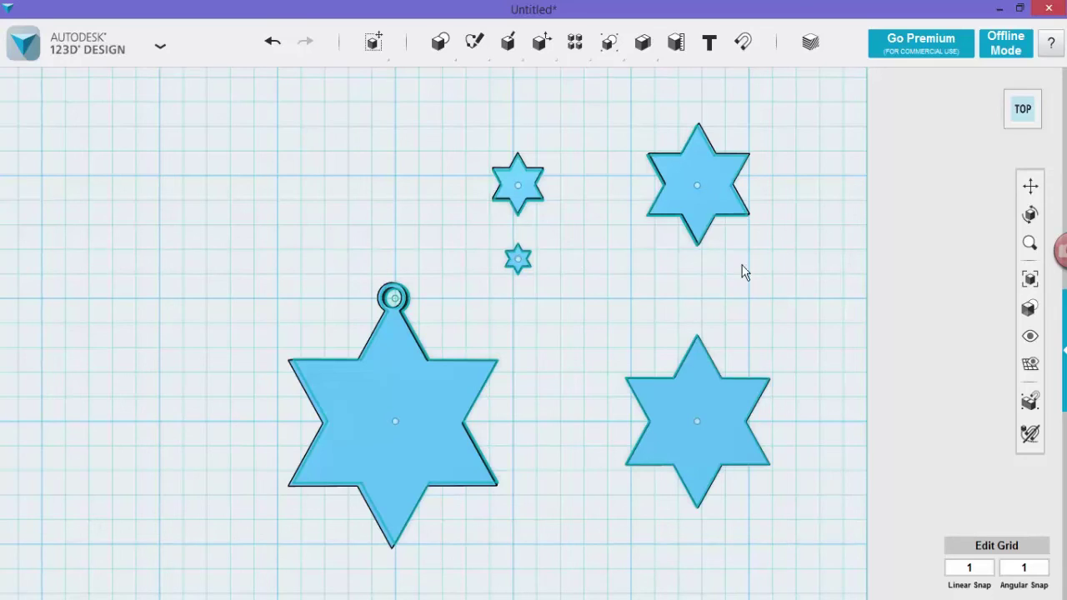
Snap the largest loose star onto the centre of the badge's top face.
{"action": "right_click_drag", "start_coordinate": [681, 297], "coordinate": [741, 299]}
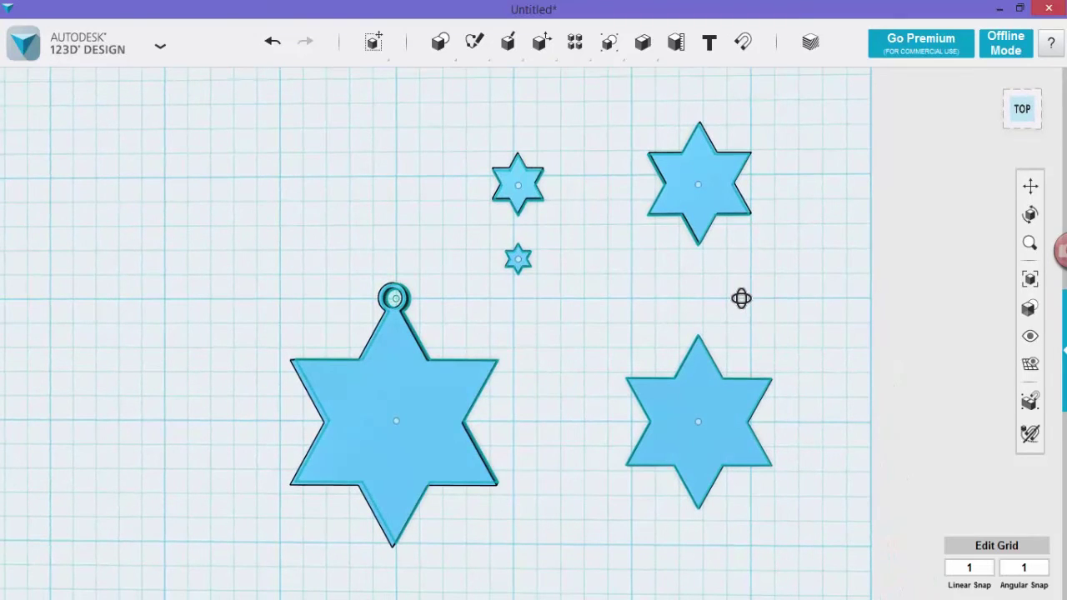
{"action": "left_click", "coordinate": [1016, 120]}
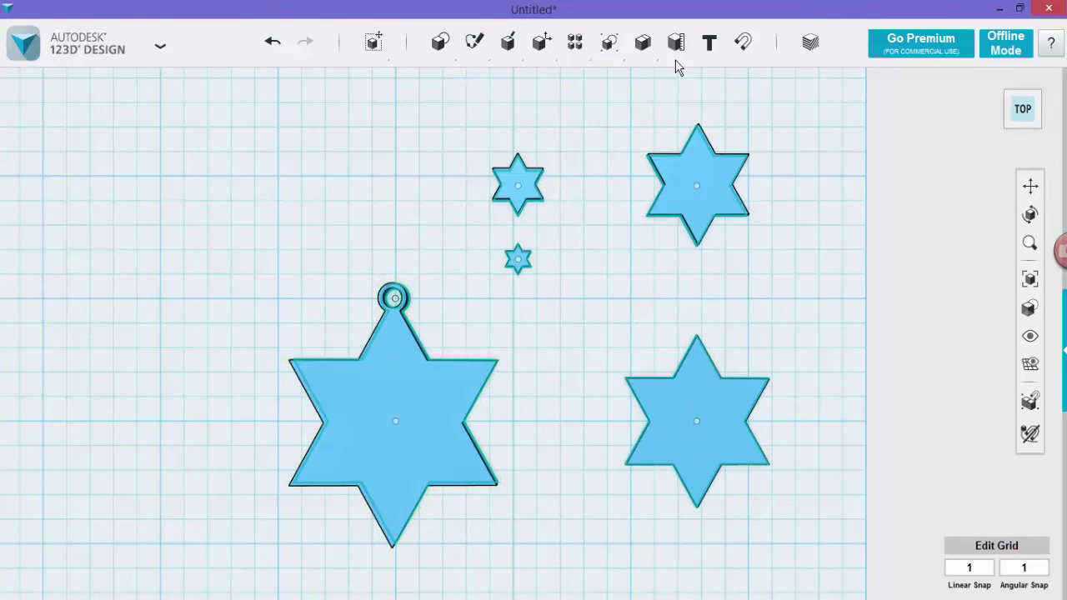
{"action": "left_click", "coordinate": [746, 43]}
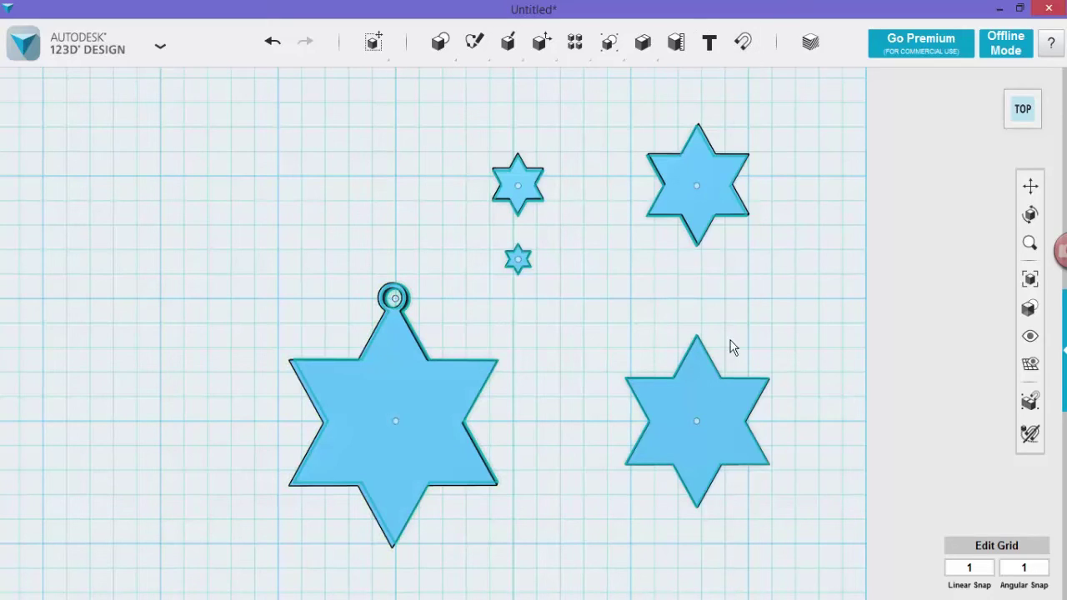
{"action": "left_click", "coordinate": [697, 394]}
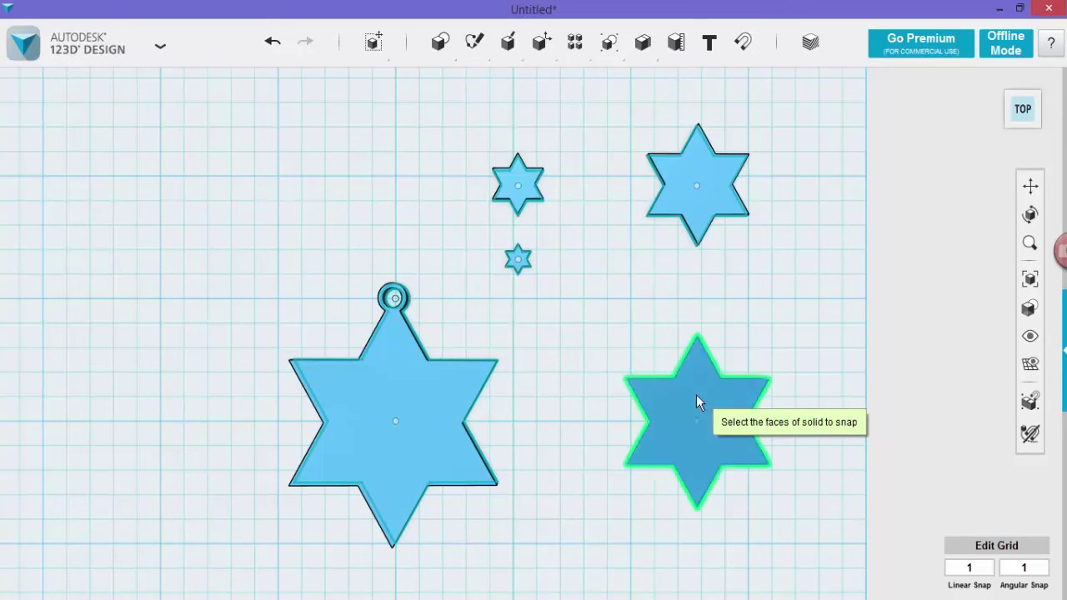
{"action": "left_click", "coordinate": [434, 394]}
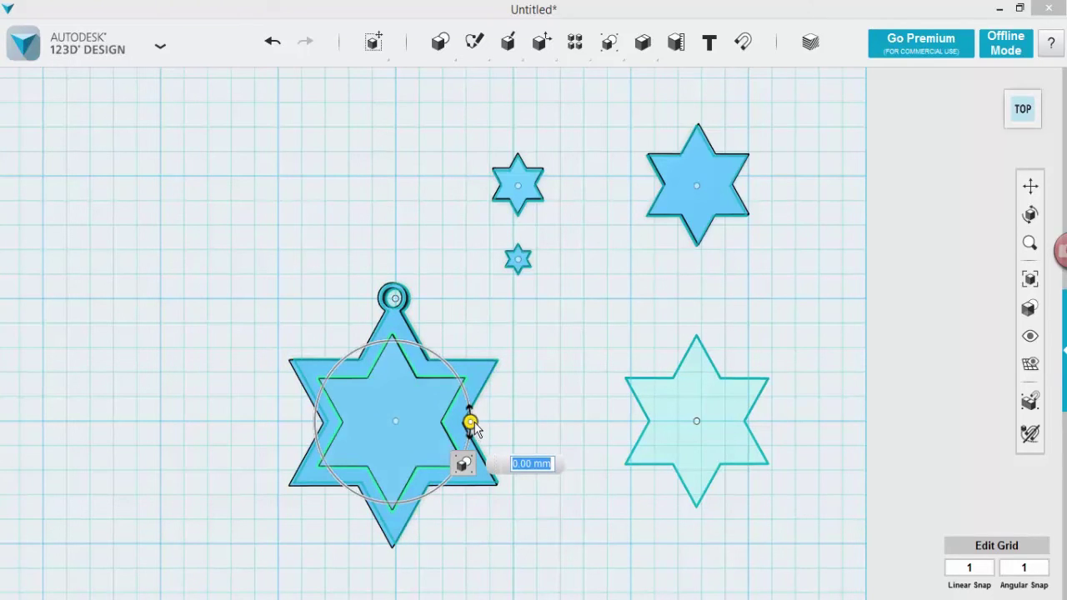
Try rotating the snapped star on the badge by 39 degrees.
{"action": "left_click_drag", "start_coordinate": [472, 426], "coordinate": [471, 364]}
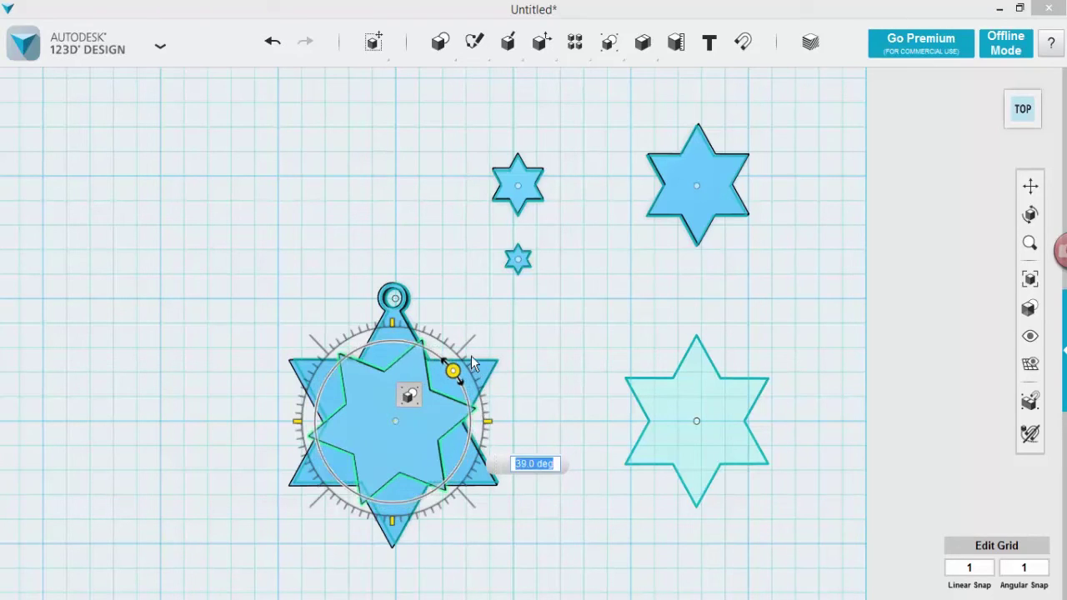
{"action": "left_click", "coordinate": [557, 338]}
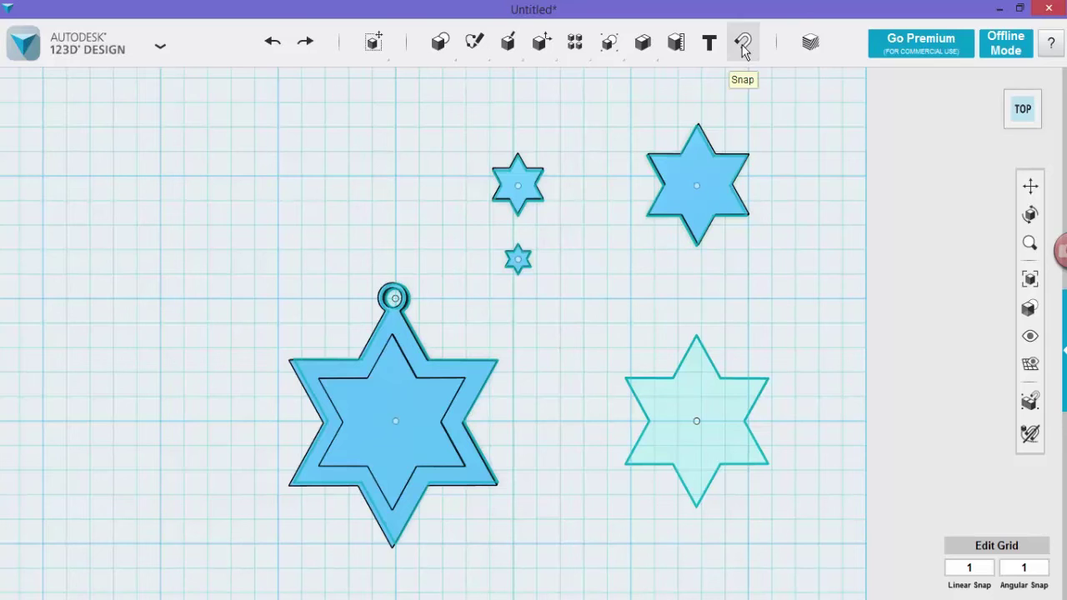
Snap the second-largest star onto the star already on the badge, and stack the upper small star centrally on top of it.
{"action": "left_click", "coordinate": [697, 171]}
{"action": "left_click", "coordinate": [414, 411]}
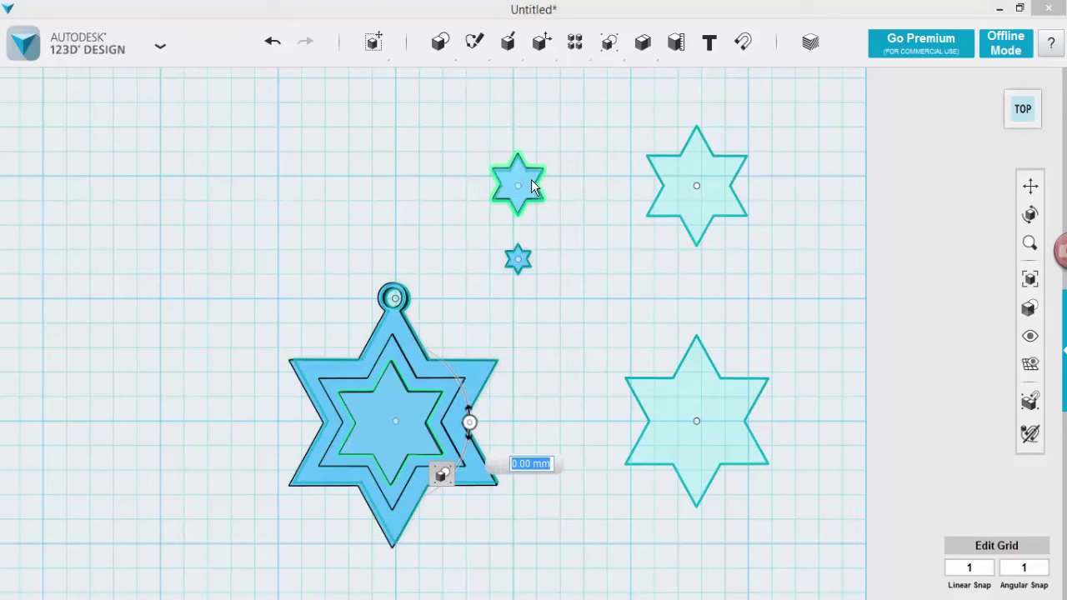
{"action": "left_click", "coordinate": [743, 41]}
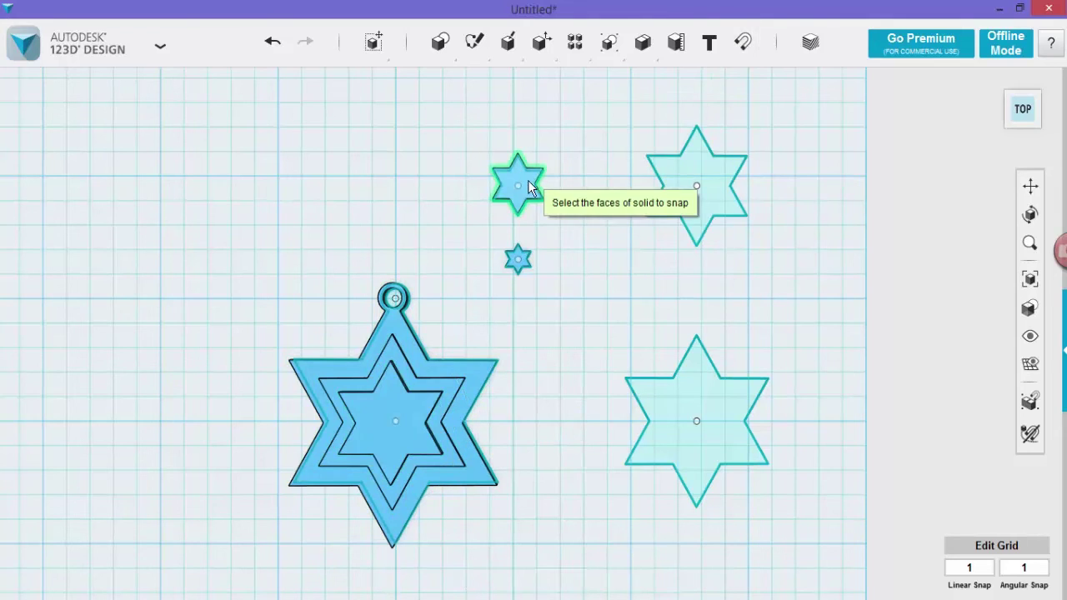
{"action": "left_click", "coordinate": [412, 410]}
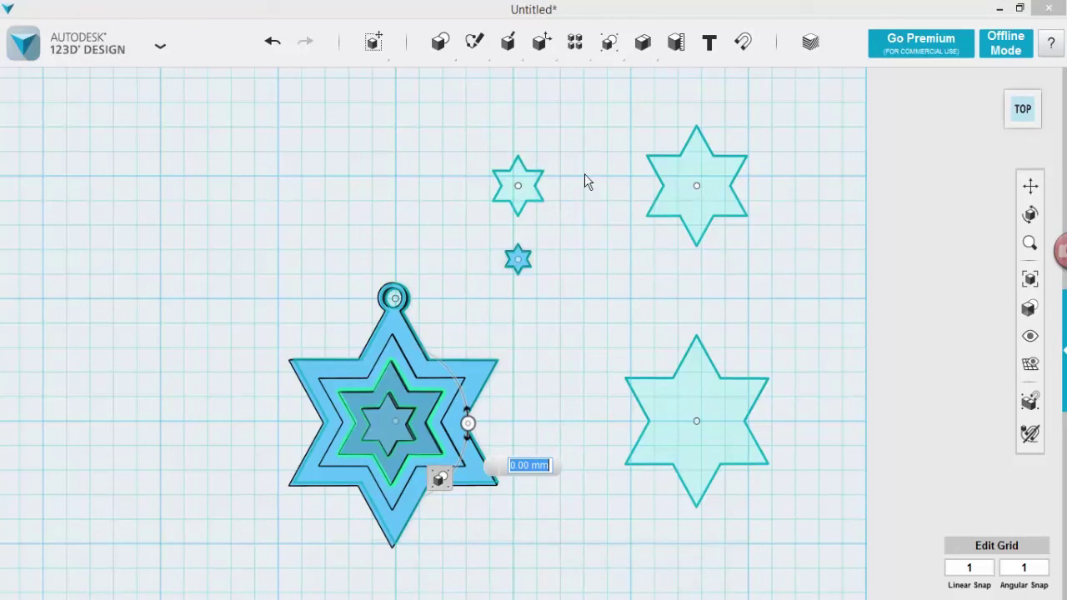
Snap the smallest star onto the topmost star of the badge and rotate it slightly in the plane of its face.
{"action": "left_click", "coordinate": [743, 41]}
{"action": "left_click", "coordinate": [520, 259]}
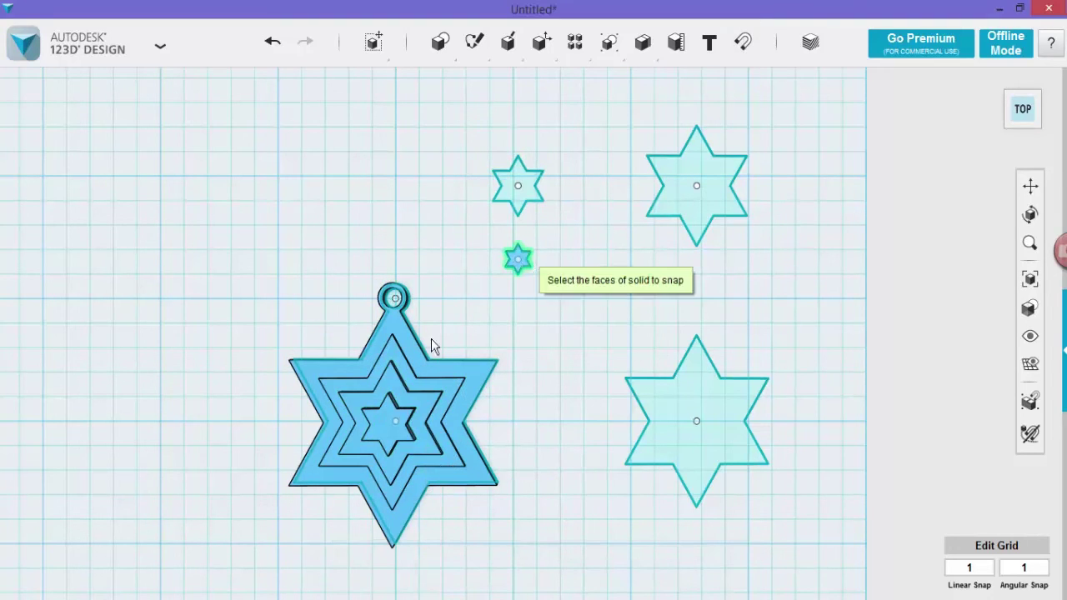
{"action": "left_click", "coordinate": [386, 422]}
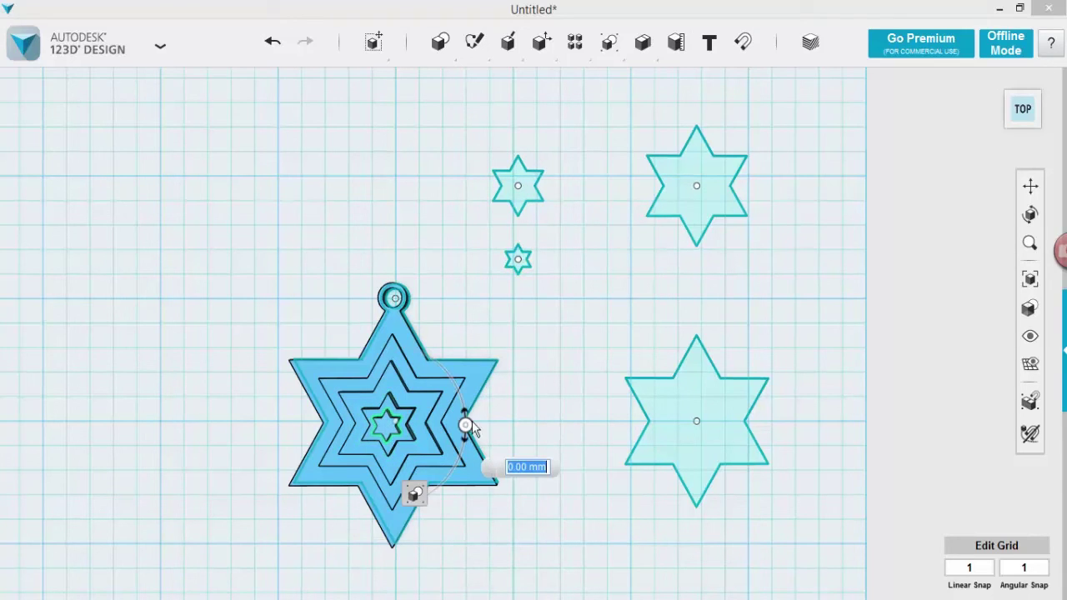
{"action": "left_click_drag", "start_coordinate": [469, 426], "coordinate": [466, 388]}
{"action": "left_click", "coordinate": [577, 449]}
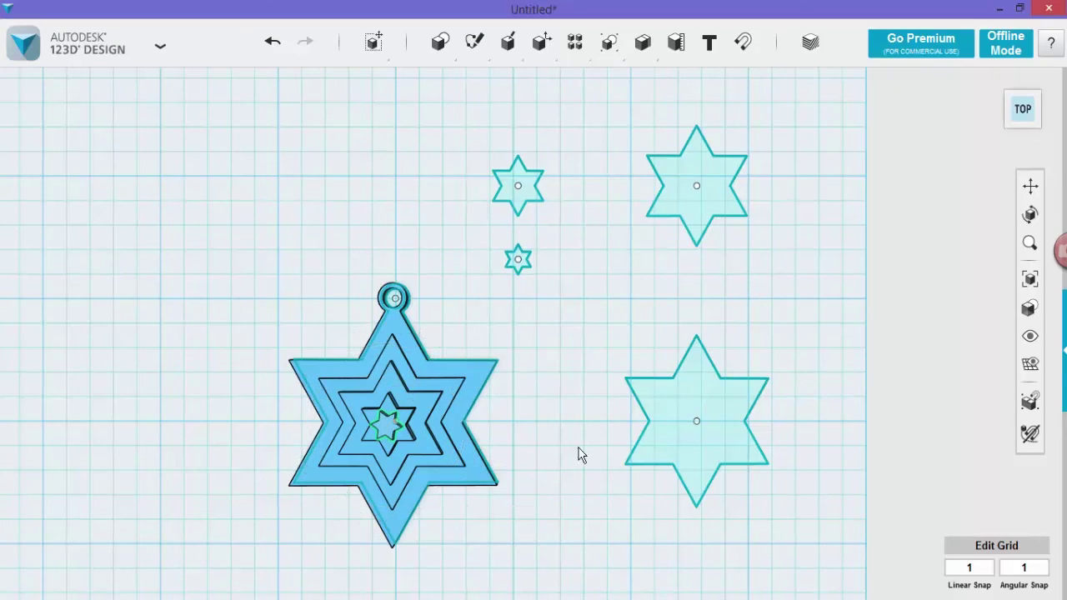
Extrude the smallest star's top face by -15 mm to cut a star-shaped hole through the stacked badge.
{"action": "right_click_drag", "start_coordinate": [577, 449], "coordinate": [683, 341]}
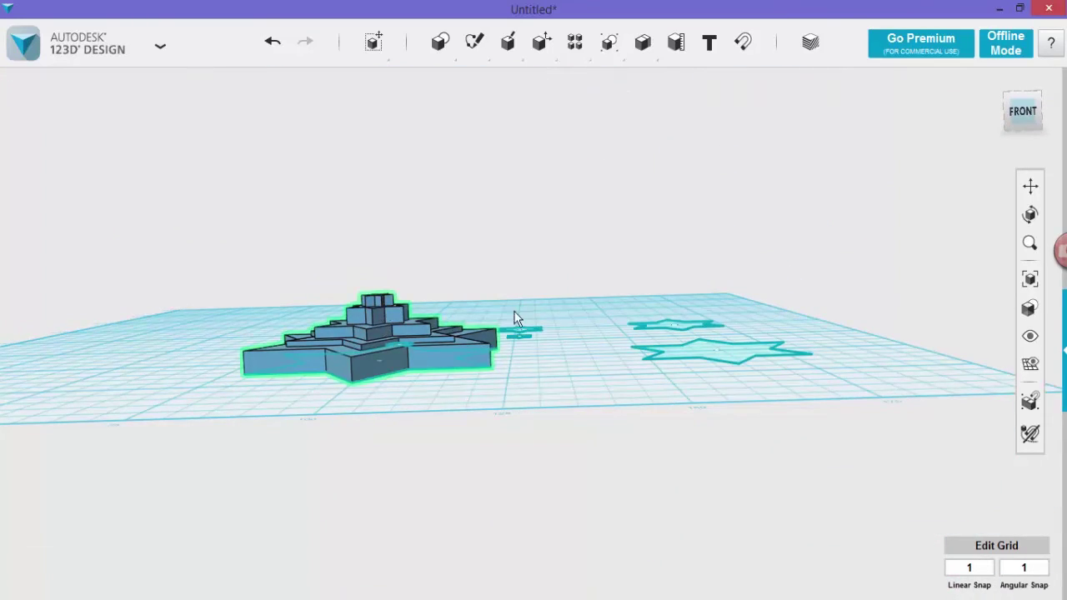
{"action": "right_click_drag", "start_coordinate": [541, 305], "coordinate": [541, 404]}
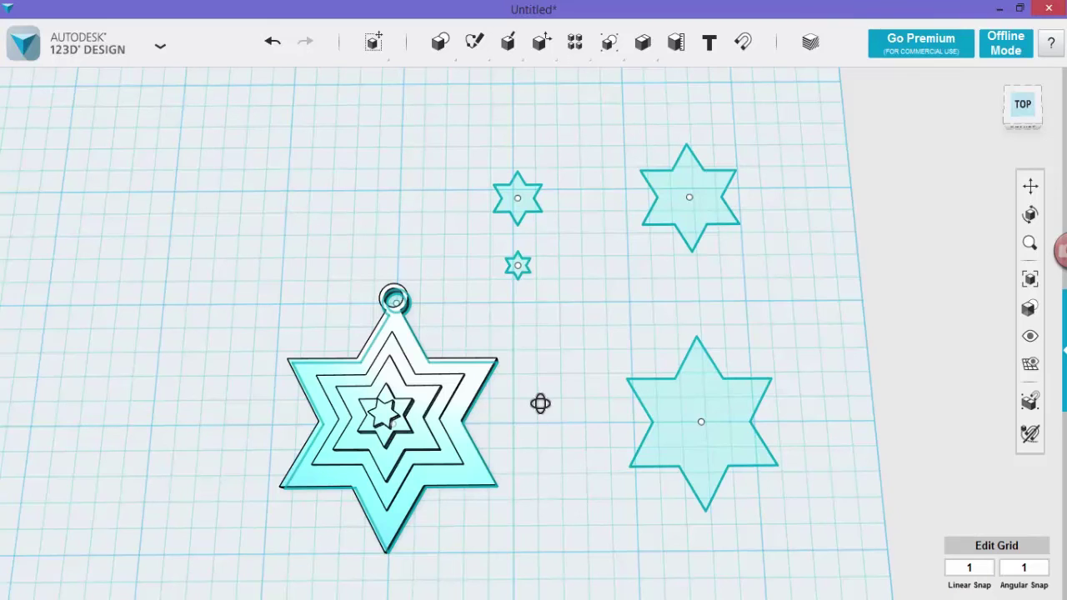
{"action": "right_click_drag", "start_coordinate": [527, 397], "coordinate": [525, 387]}
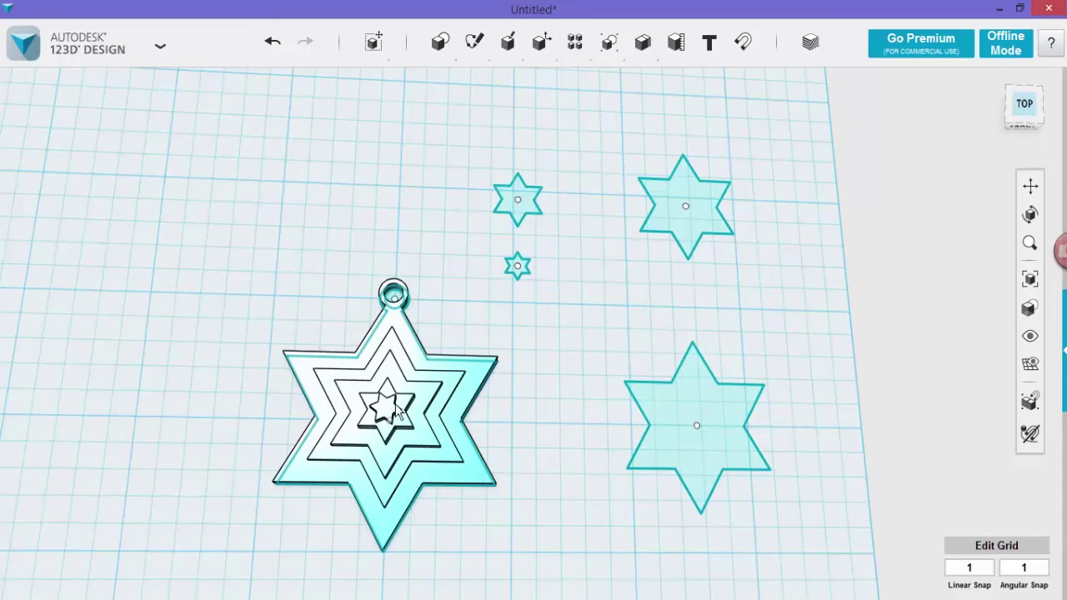
{"action": "mouse_move", "coordinate": [508, 40]}
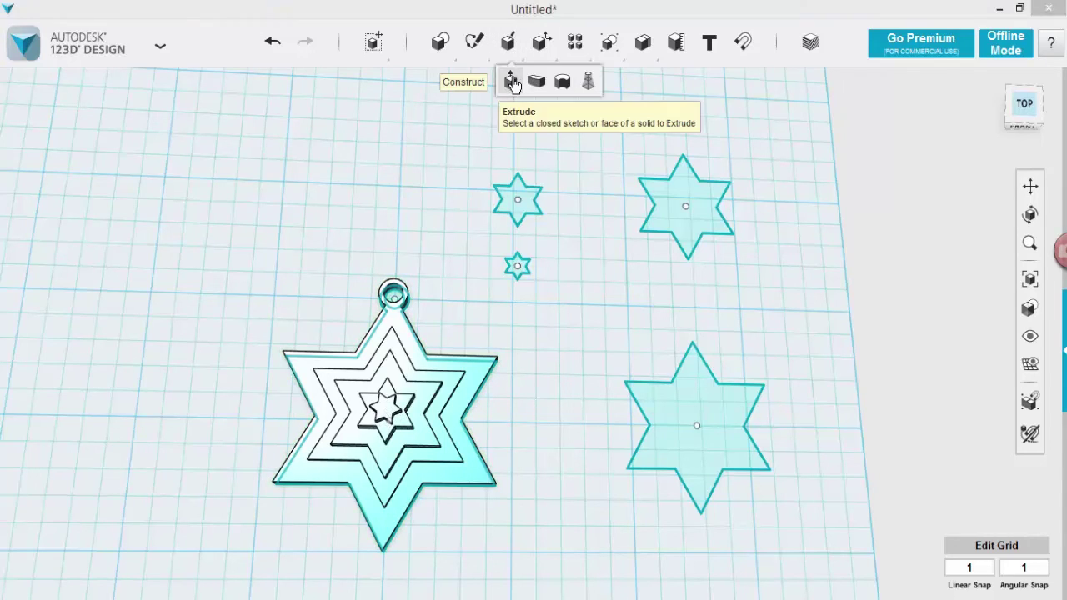
{"action": "left_click", "coordinate": [512, 83]}
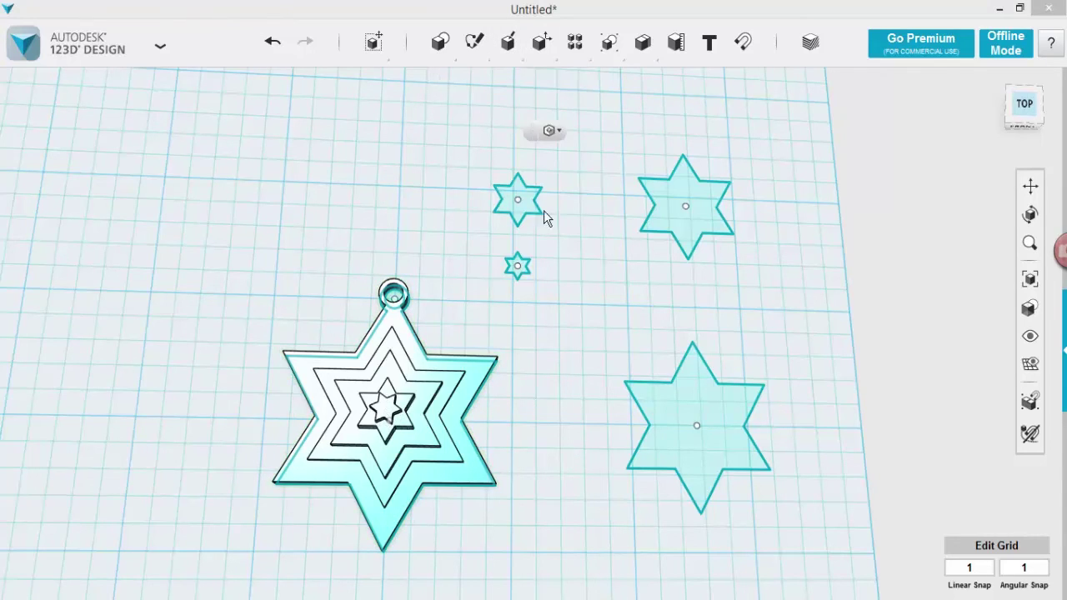
{"action": "left_click", "coordinate": [386, 412]}
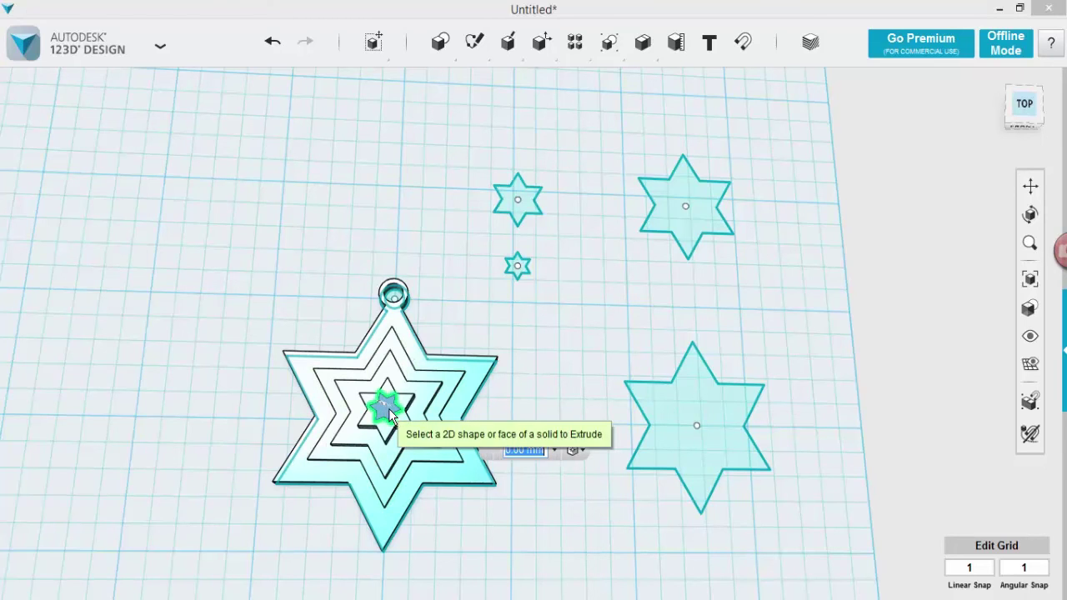
{"action": "right_click_drag", "start_coordinate": [436, 353], "coordinate": [434, 338]}
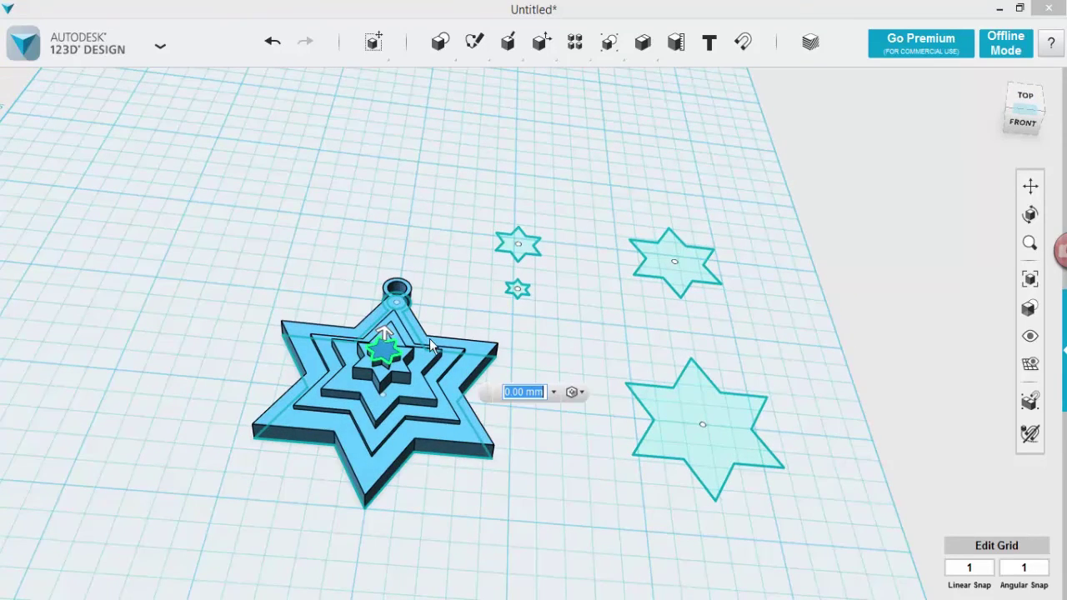
{"action": "left_click_drag", "start_coordinate": [384, 332], "coordinate": [391, 371]}
{"action": "right_click_drag", "start_coordinate": [441, 334], "coordinate": [471, 282]}
{"action": "left_click_drag", "start_coordinate": [381, 300], "coordinate": [375, 312]}
{"action": "right_click_drag", "start_coordinate": [491, 229], "coordinate": [494, 322]}
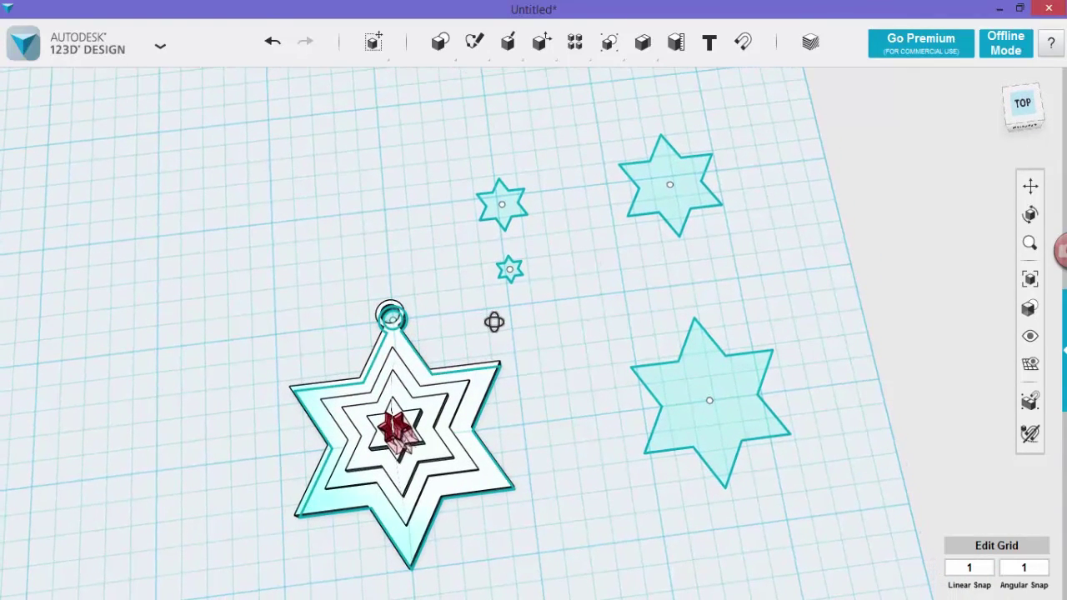
{"action": "key", "text": "e"}
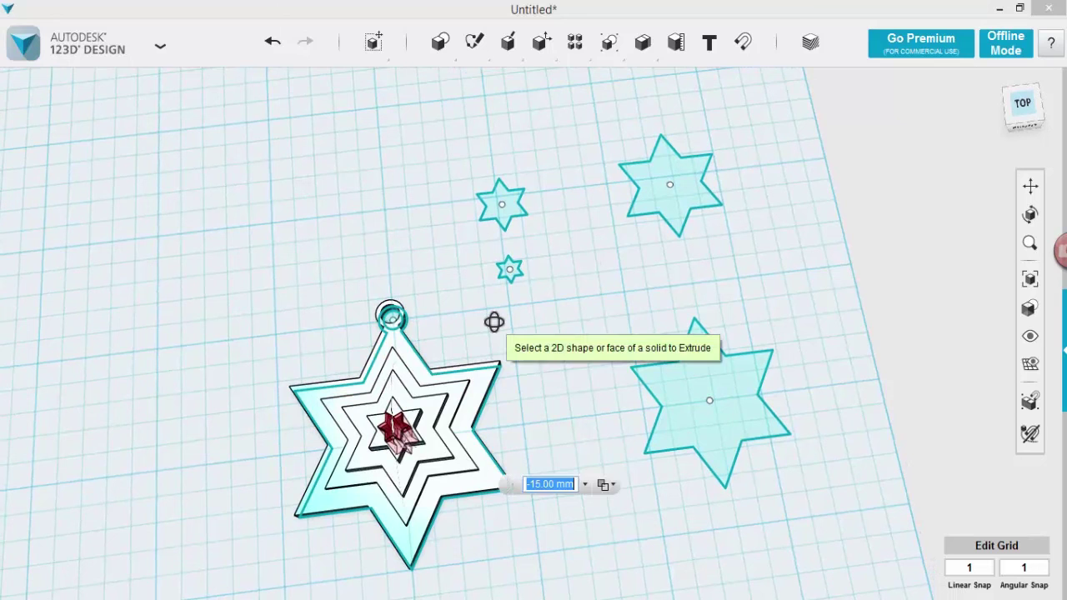
{"action": "key", "text": "Return"}
Delete the two large leftover star sketches beside the badge.
{"action": "mouse_move", "coordinate": [445, 368]}
{"action": "right_mouse_down"}
{"action": "mouse_move", "coordinate": [450, 381]}
{"action": "mouse_move", "coordinate": [436, 381]}
{"action": "right_mouse_up"}
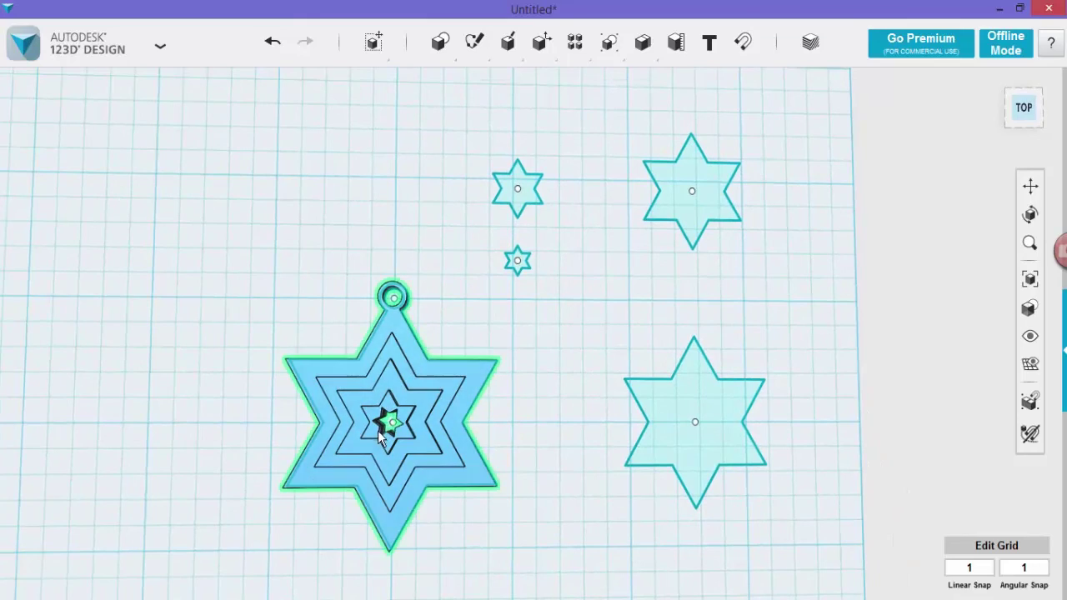
{"action": "right_click_drag", "start_coordinate": [507, 392], "coordinate": [474, 165]}
{"action": "right_click_drag", "start_coordinate": [476, 222], "coordinate": [513, 408]}
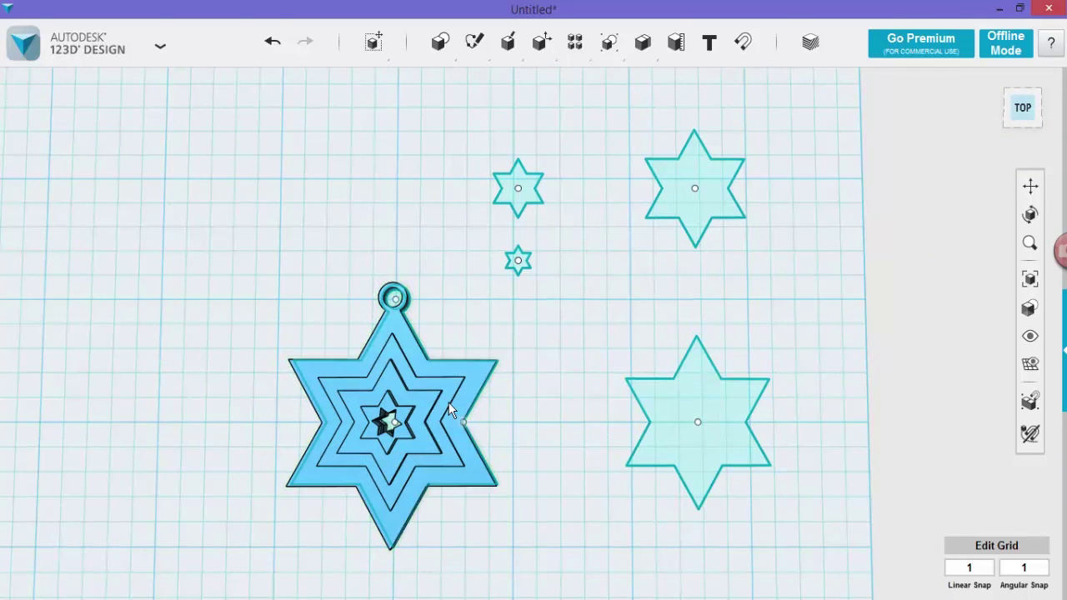
{"action": "left_click", "coordinate": [699, 398]}
{"action": "left_click_drag", "start_coordinate": [699, 398], "coordinate": [702, 183]}
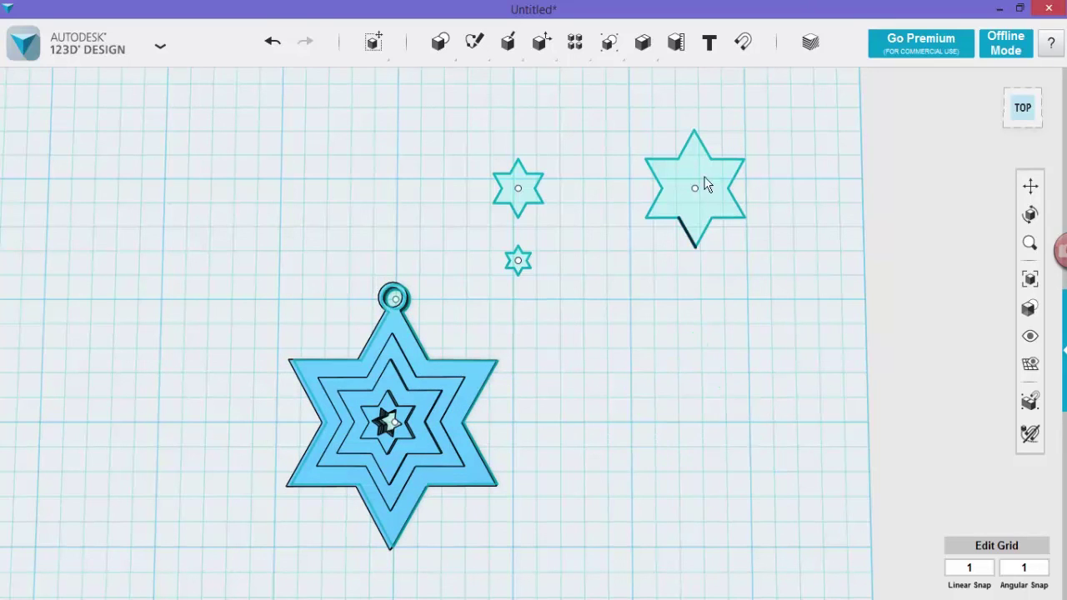
{"action": "key", "text": "Delete"}
Delete the two small leftover star sketches near the hanging ring.
{"action": "left_click", "coordinate": [527, 182]}
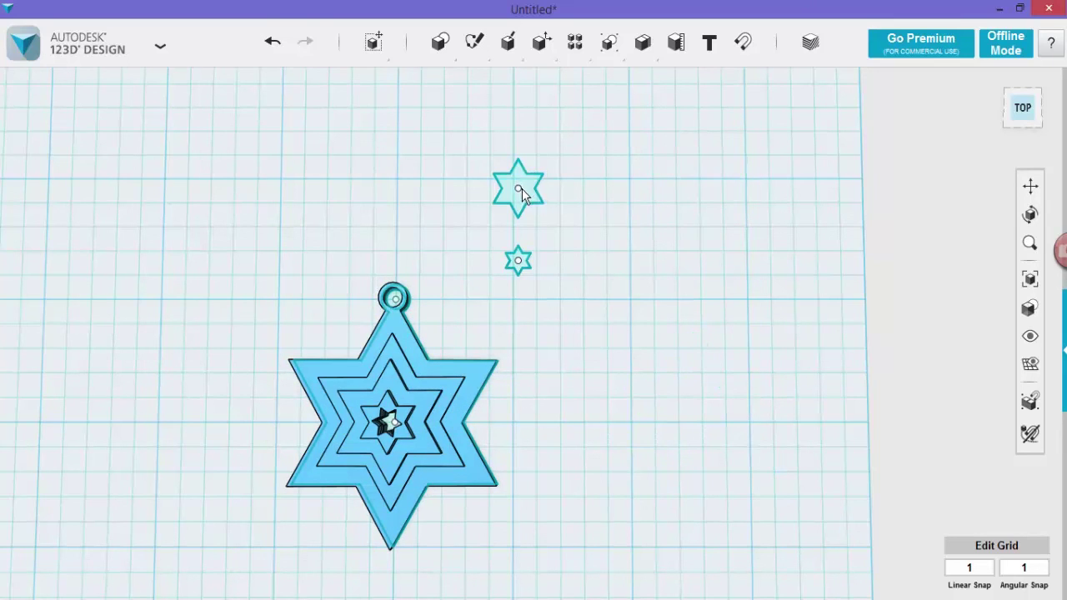
{"action": "scroll", "coordinate": [527, 190], "scroll_direction": "up", "scroll_amount": 3}
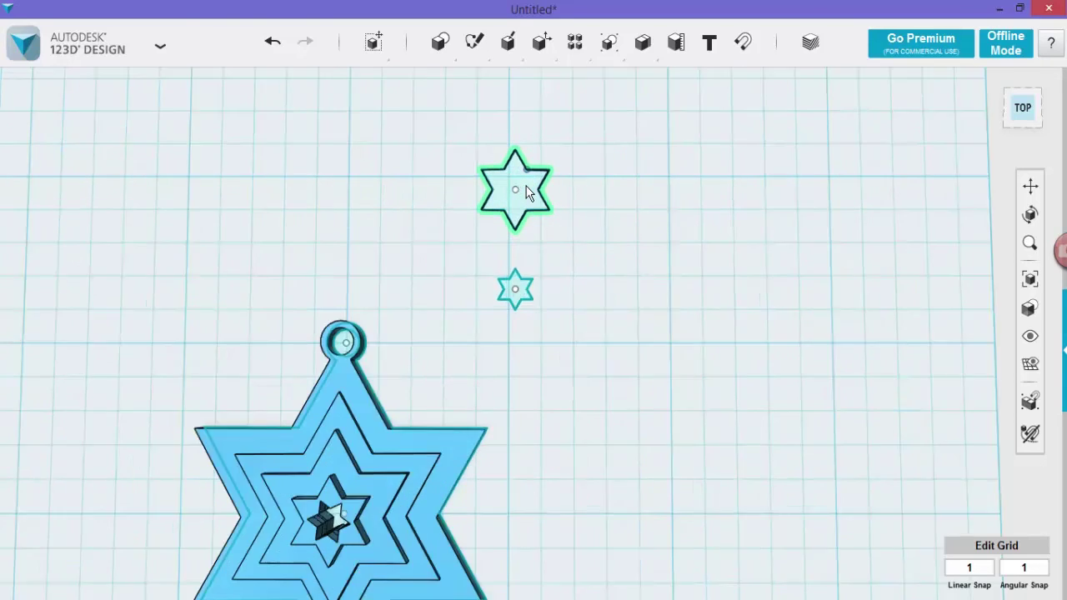
{"action": "key", "text": "Delete"}
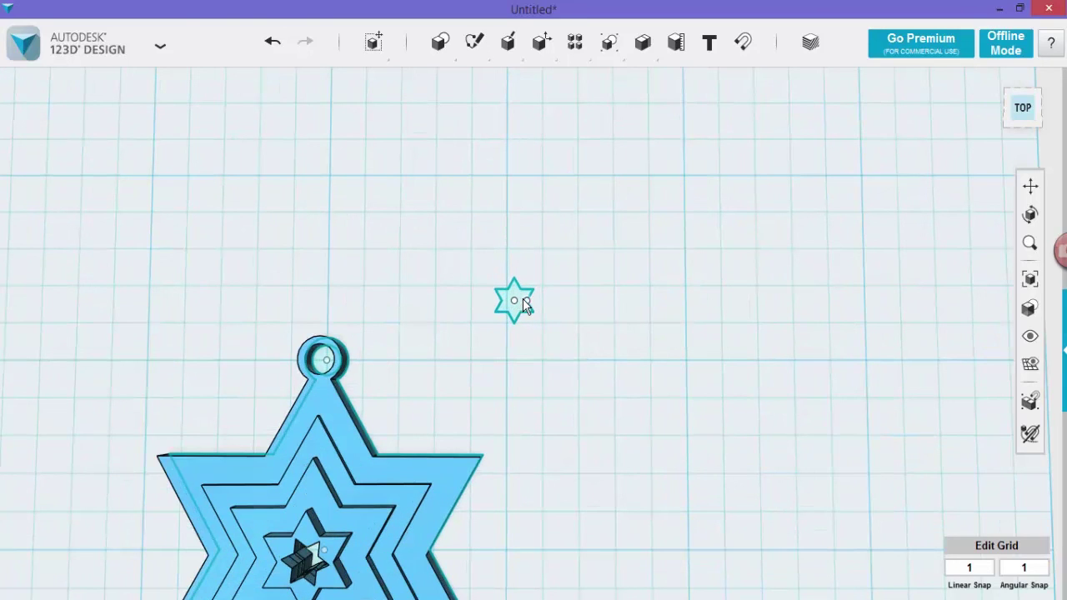
{"action": "scroll", "coordinate": [519, 301], "scroll_direction": "up", "scroll_amount": 2}
{"action": "left_click", "coordinate": [514, 300]}
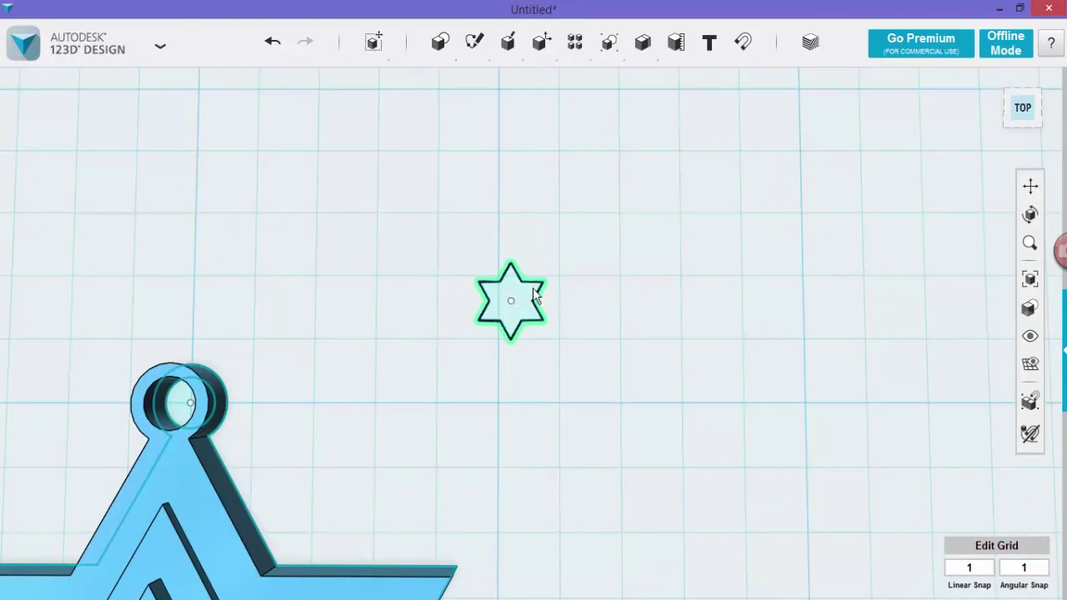
{"action": "key", "text": "Delete"}
{"action": "scroll", "coordinate": [550, 305], "scroll_direction": "down", "scroll_amount": 3}
{"action": "middle_click_drag", "start_coordinate": [607, 404], "coordinate": [617, 290]}
{"action": "left_click", "coordinate": [406, 410]}
{"action": "left_click", "coordinate": [517, 302]}
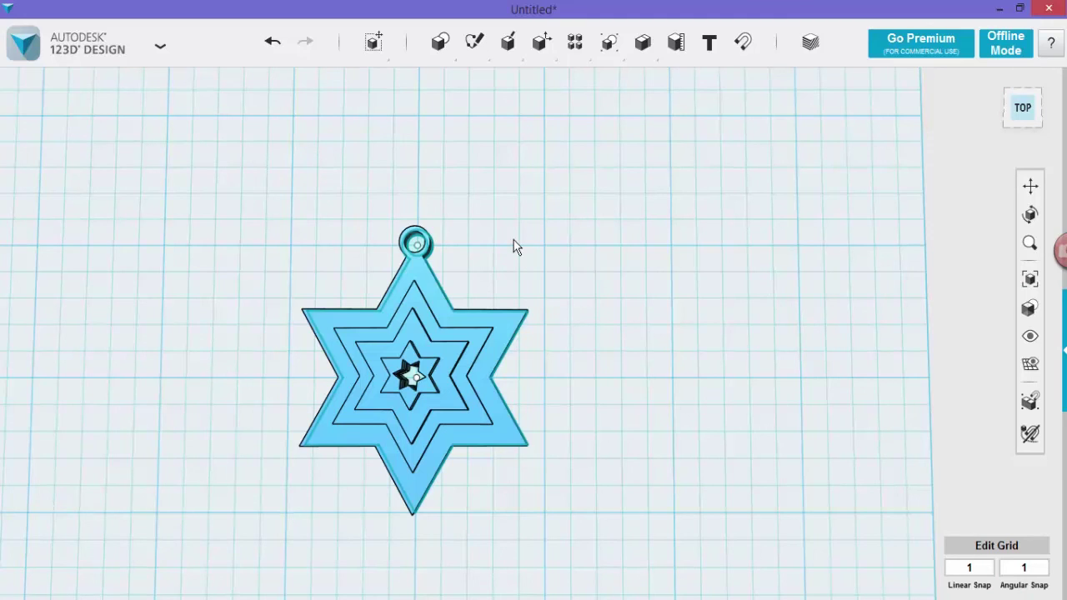
Locate the option for exporting the model as a 3D STL file, without exporting it.
{"action": "left_click", "coordinate": [161, 46]}
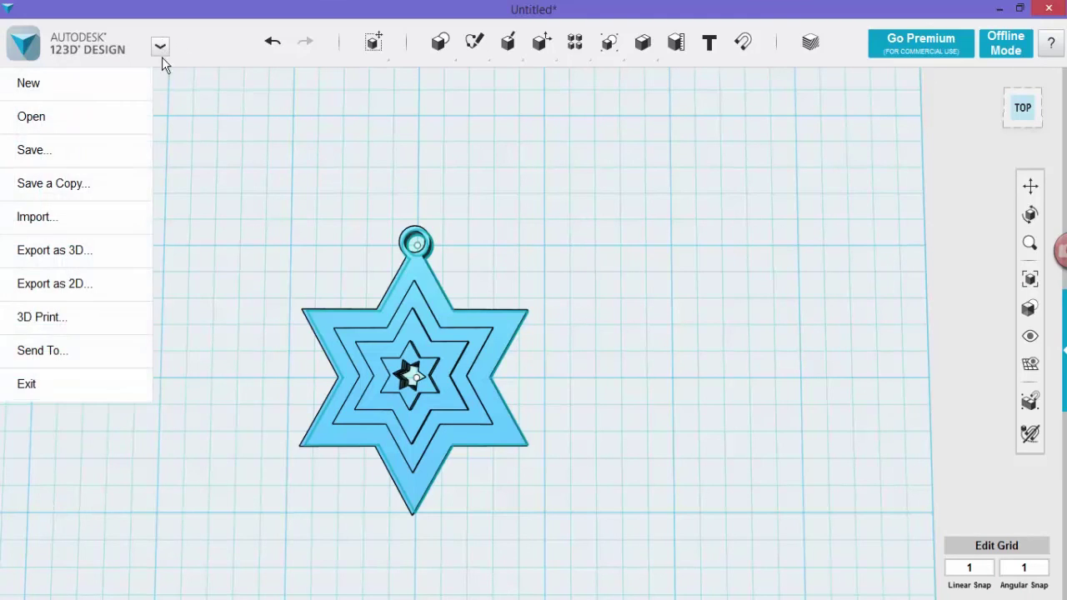
{"action": "mouse_move", "coordinate": [66, 254]}
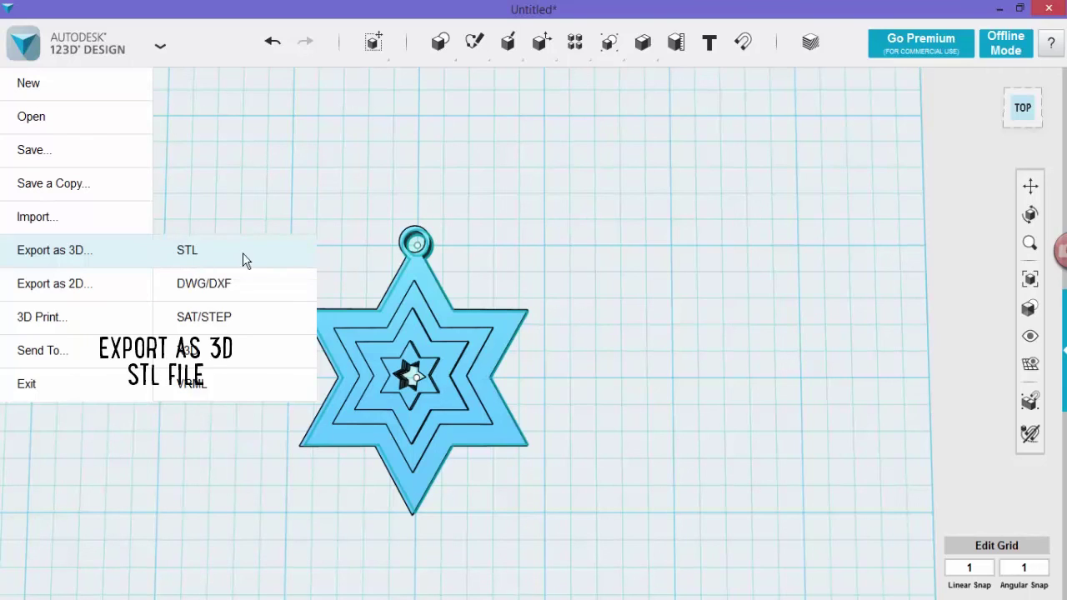
{"action": "left_click", "coordinate": [682, 418]}
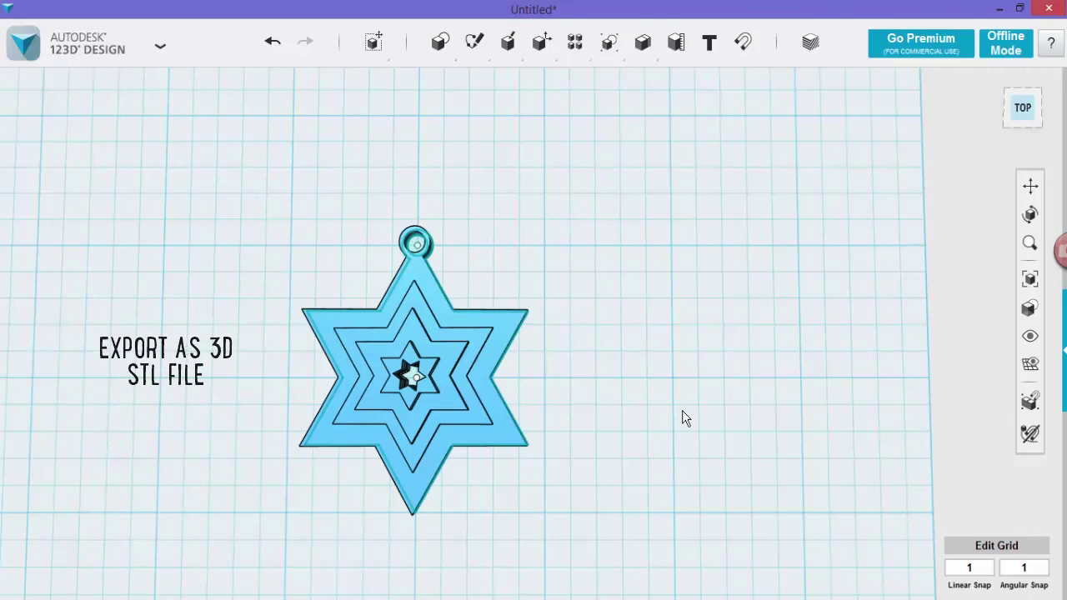